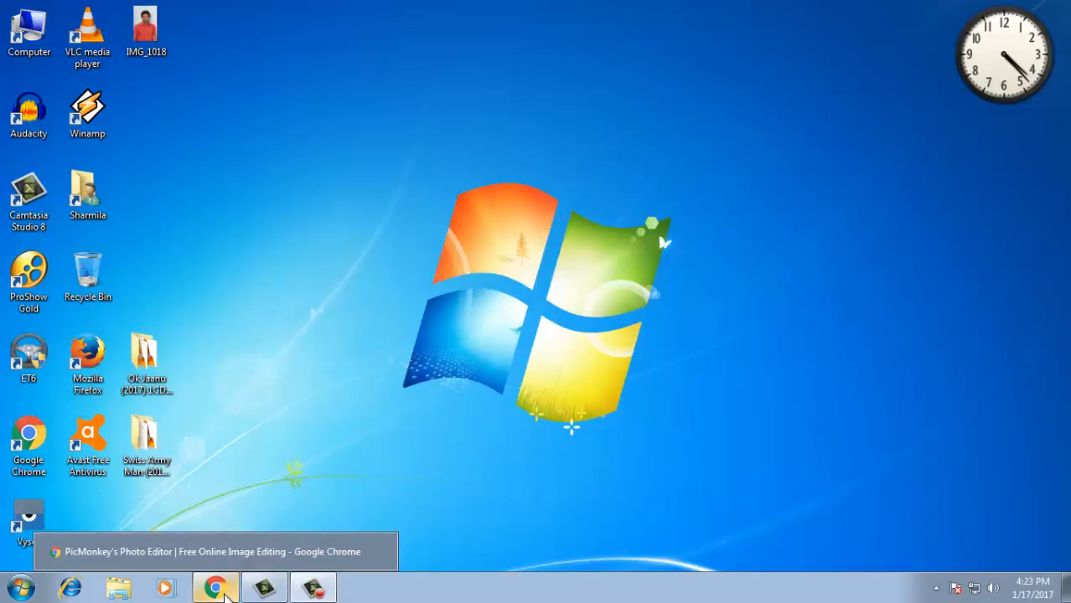
- Switch to Chrome and open IMG_1018 from the Desktop in PicMonkey's photo editor, using the Bubbles image setting
{"action": "left_click", "coordinate": [226, 595]}
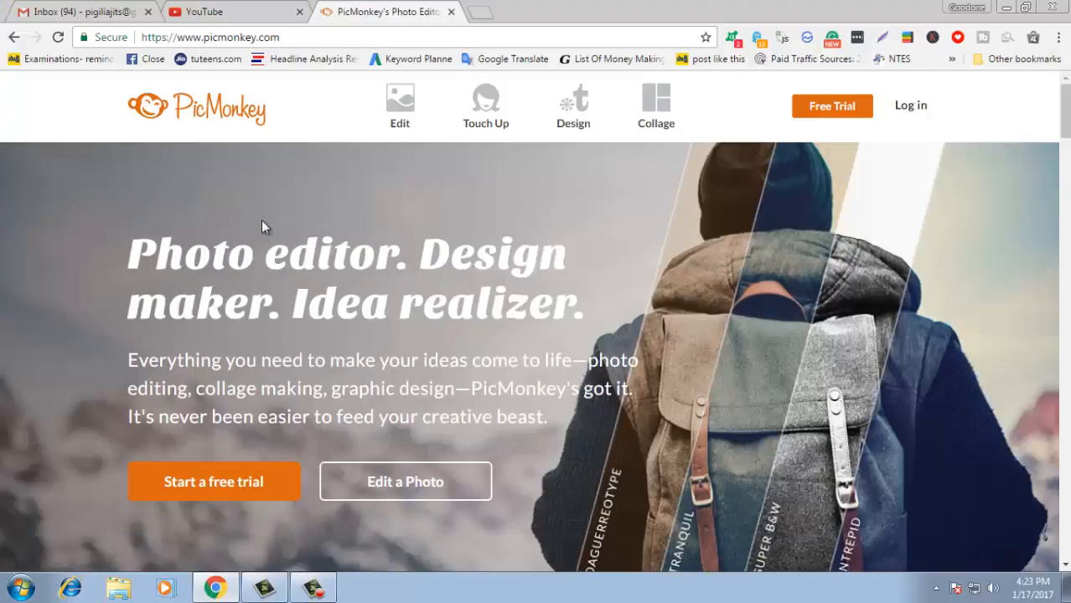
{"action": "mouse_move", "coordinate": [399, 97]}
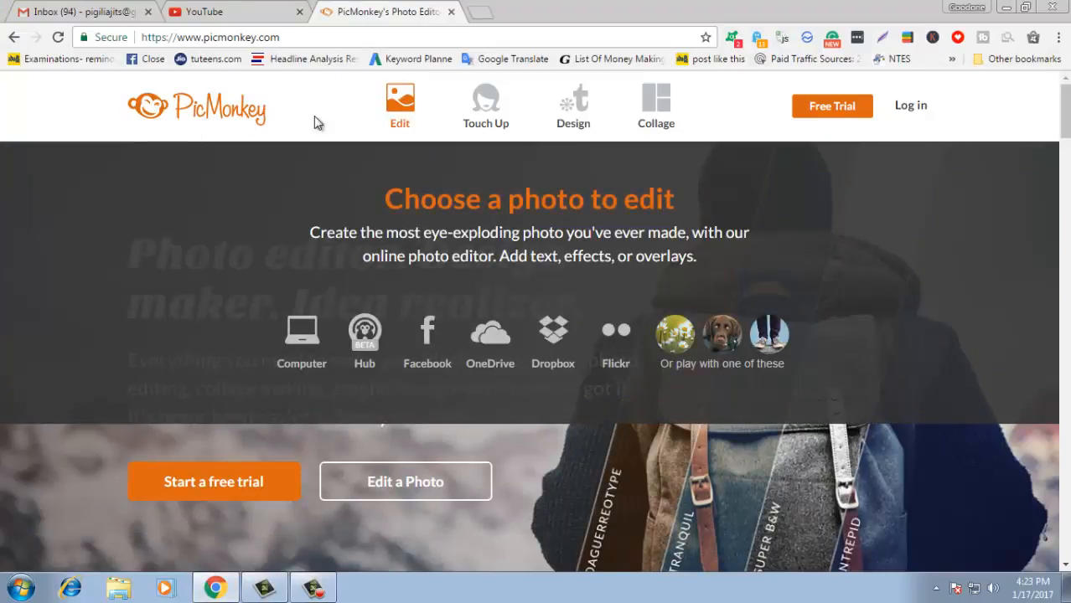
{"action": "left_click", "coordinate": [398, 110]}
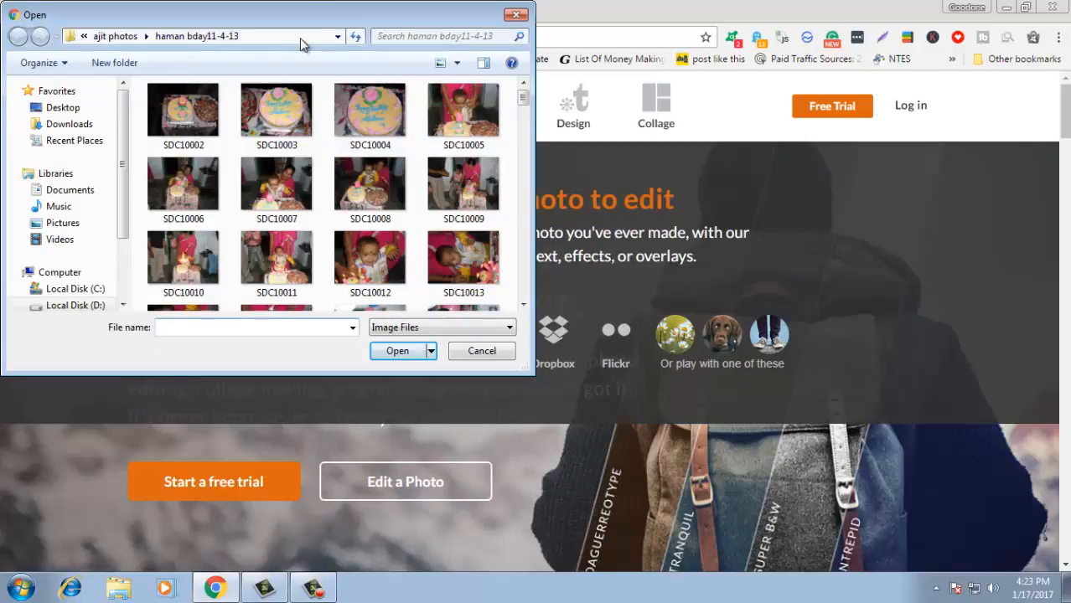
{"action": "left_click", "coordinate": [68, 107]}
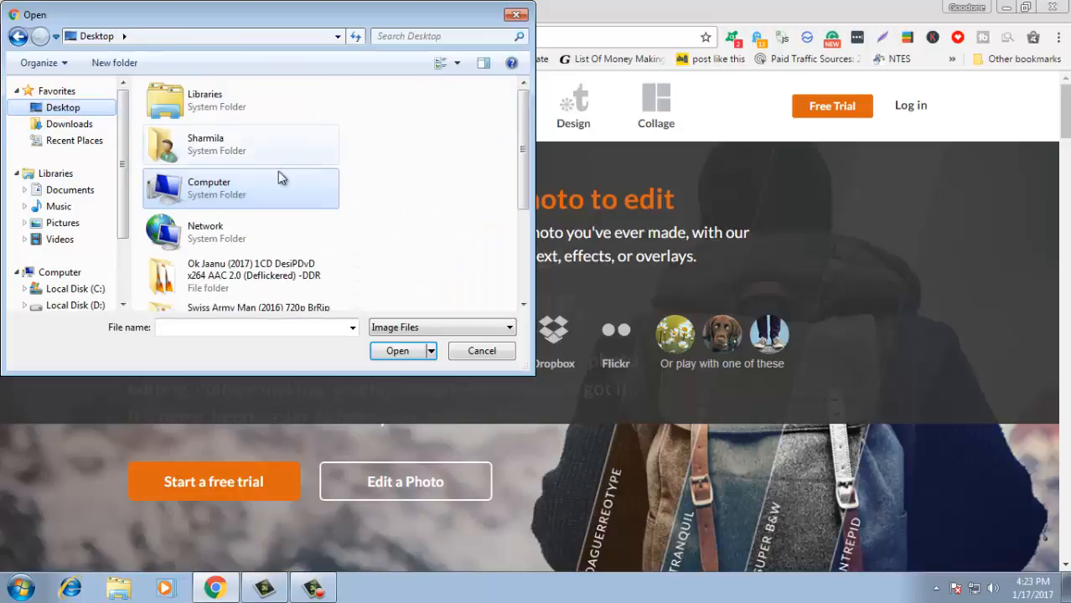
{"action": "left_click_drag", "start_coordinate": [525, 128], "coordinate": [525, 220]}
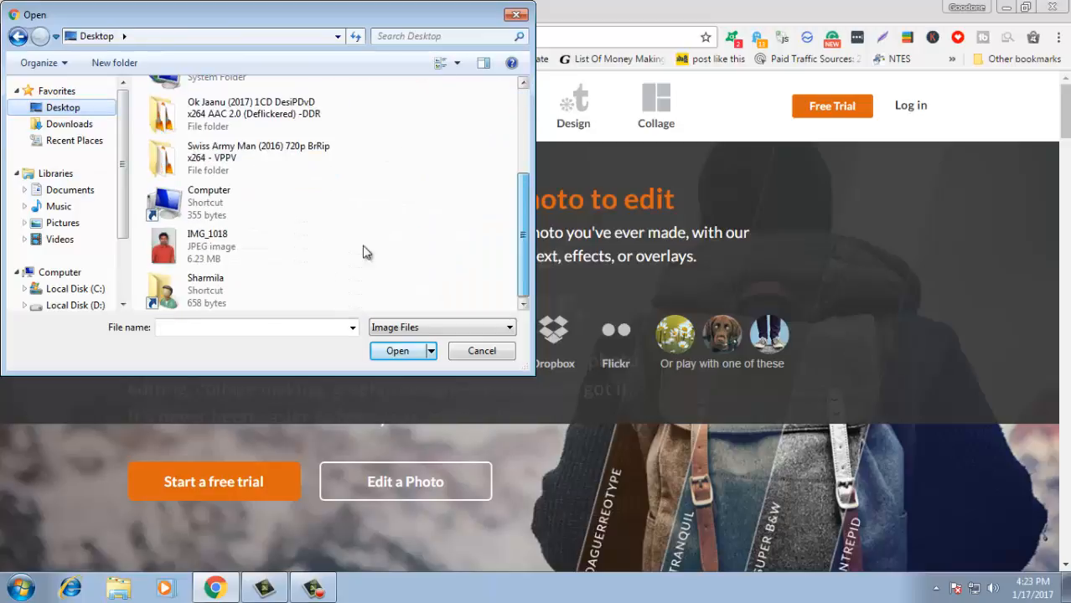
{"action": "left_click", "coordinate": [262, 243]}
{"action": "left_click", "coordinate": [410, 351]}
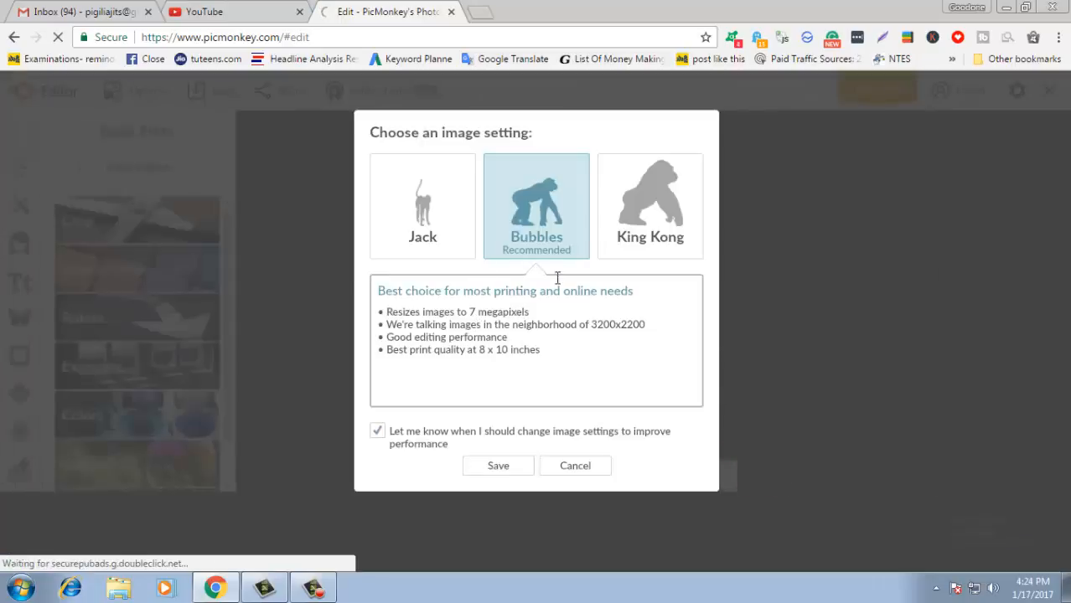
{"action": "left_click", "coordinate": [498, 466]}
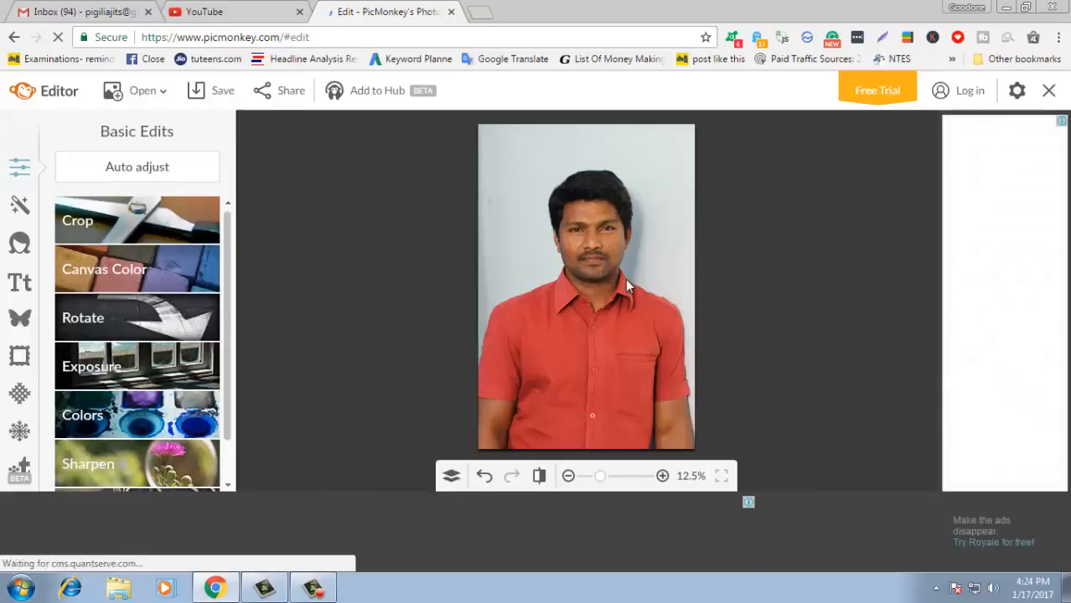
- Crop the photo to the man's head and upper chest across nearly its full width, about 2188 x 2053 pixels
{"action": "scroll", "coordinate": [625, 278], "scroll_direction": "up", "scroll_amount": 3}
{"action": "left_click_drag", "start_coordinate": [765, 219], "coordinate": [657, 339]}
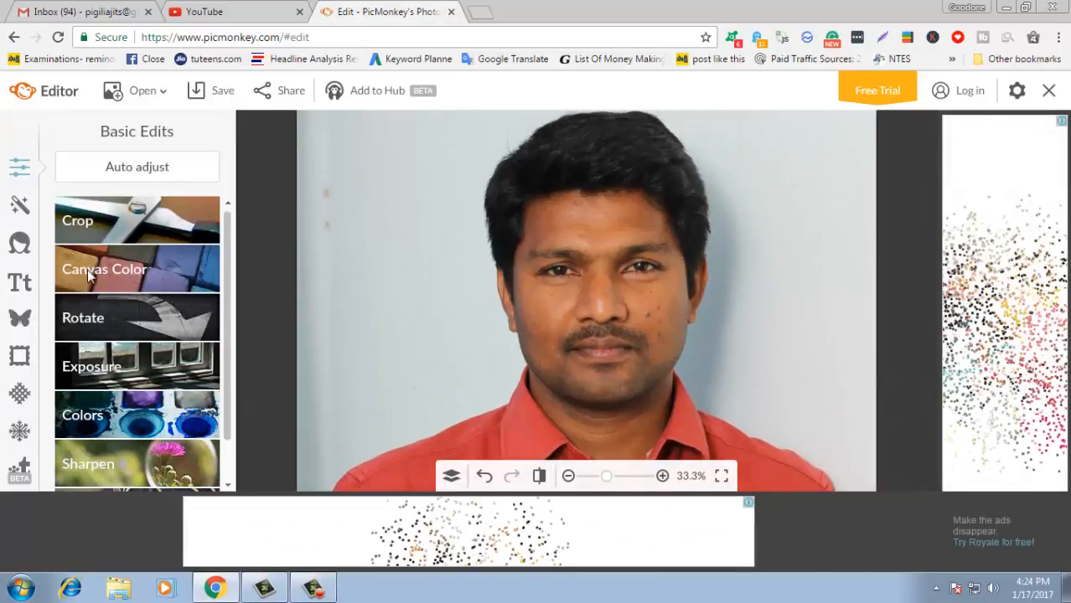
{"action": "scroll", "coordinate": [350, 220], "scroll_direction": "down", "scroll_amount": 4}
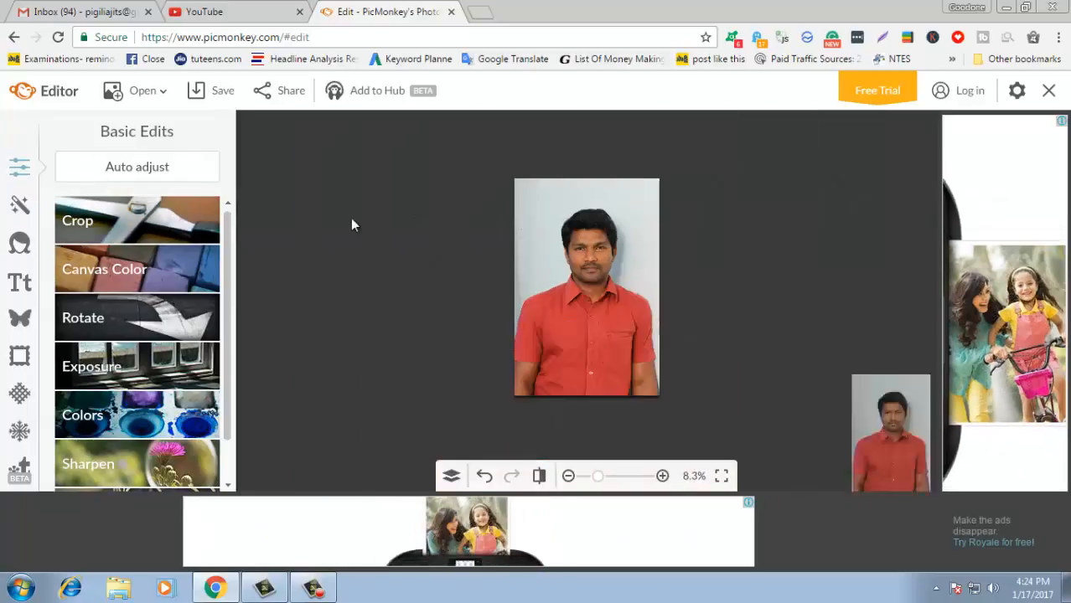
{"action": "left_click", "coordinate": [93, 220]}
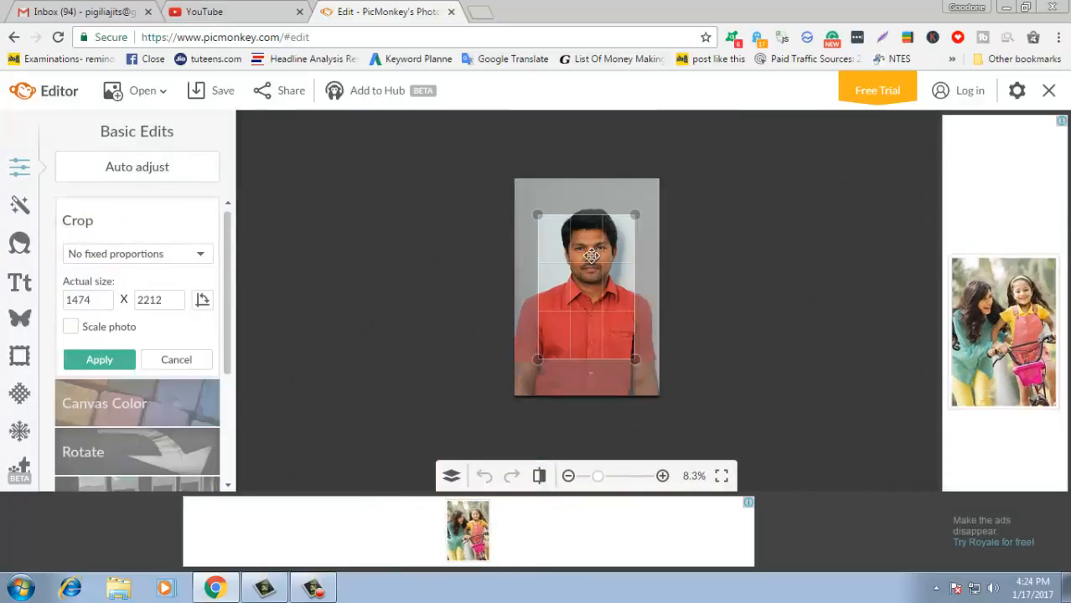
{"action": "left_click_drag", "start_coordinate": [537, 283], "coordinate": [497, 282]}
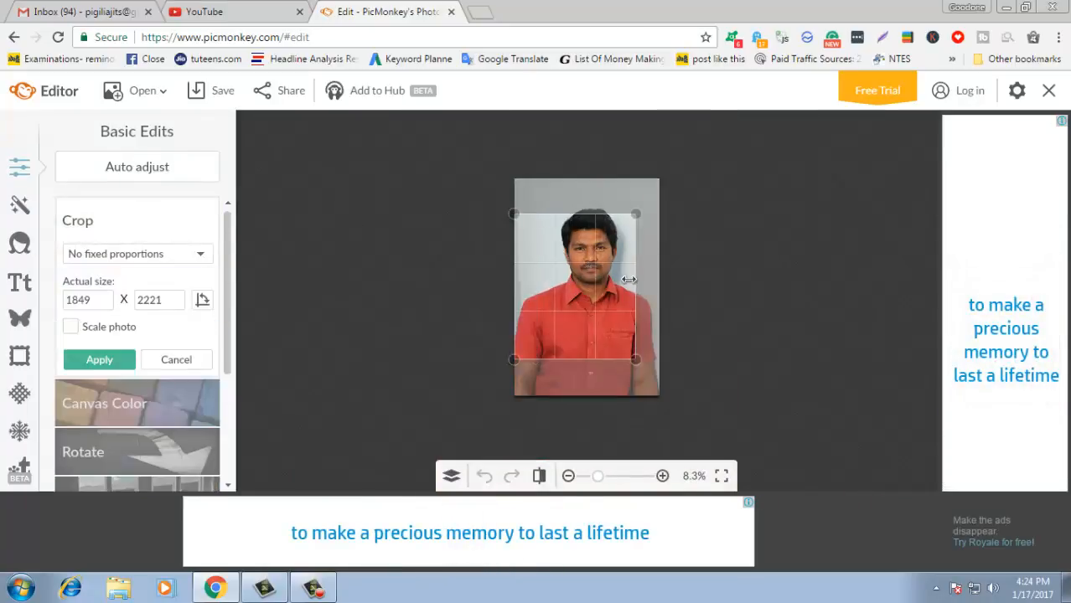
{"action": "left_click_drag", "start_coordinate": [629, 279], "coordinate": [661, 279]}
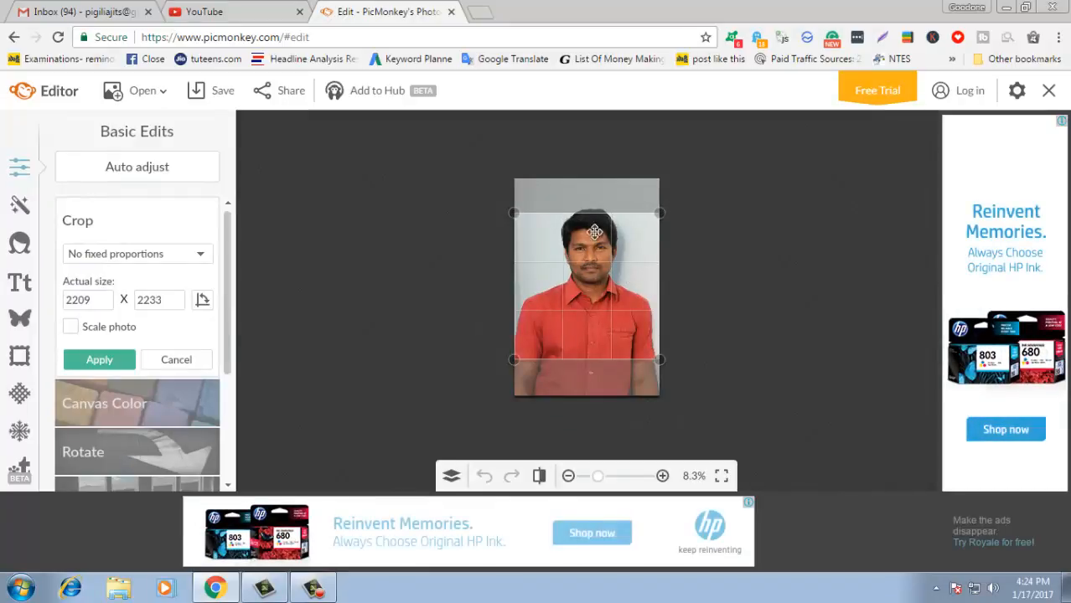
{"action": "left_click_drag", "start_coordinate": [594, 231], "coordinate": [594, 202]}
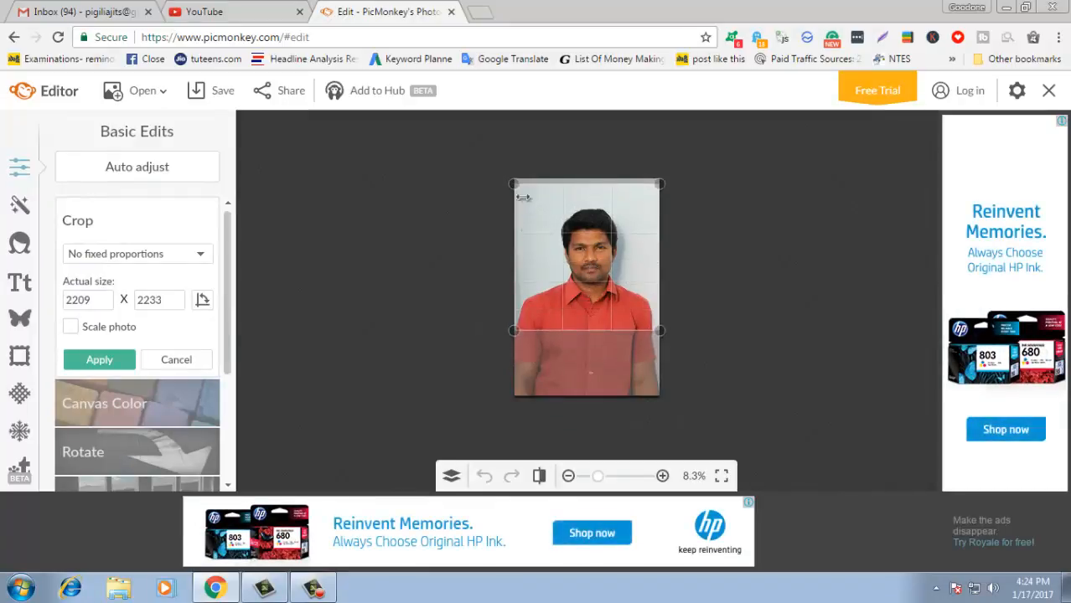
{"action": "left_click_drag", "start_coordinate": [513, 184], "coordinate": [514, 197]}
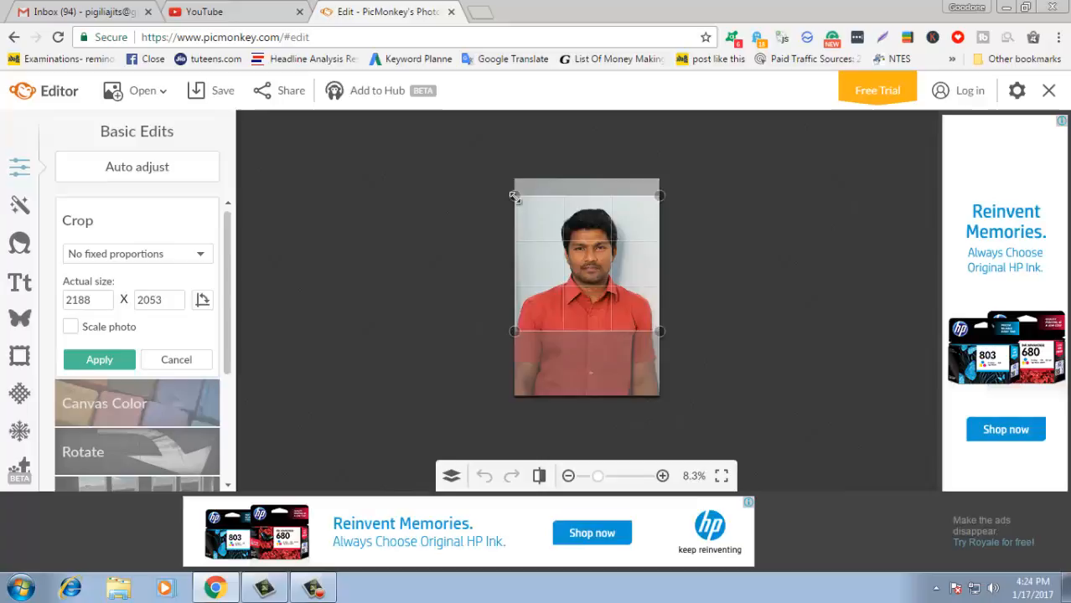
{"action": "left_click", "coordinate": [99, 360]}
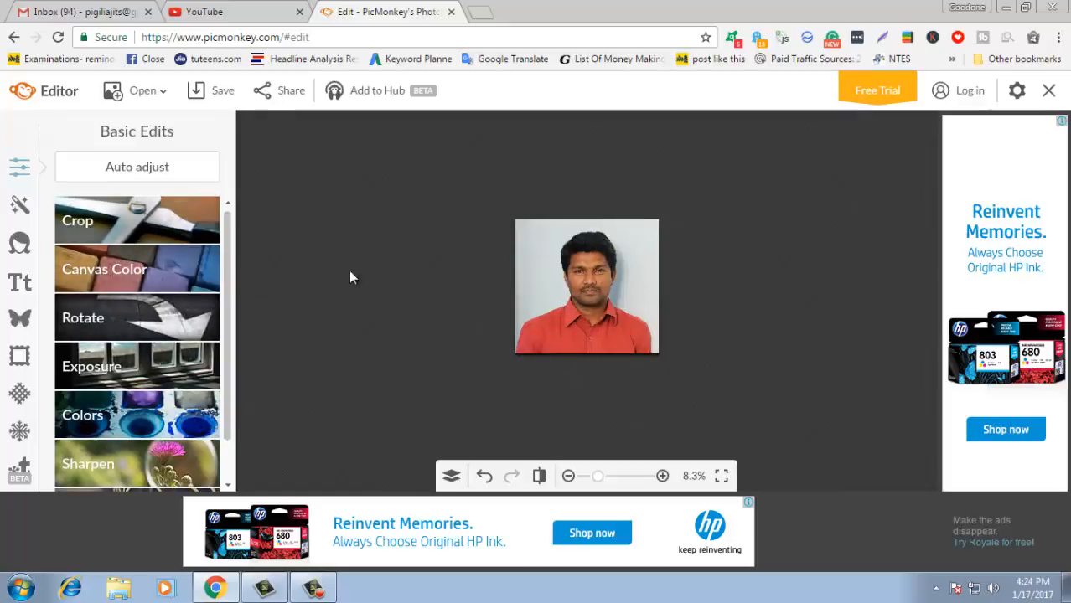
- Resize the cropped photo to a width of 1080 pixels with its proportions kept
{"action": "scroll", "coordinate": [94, 459], "scroll_direction": "down", "scroll_amount": 2}
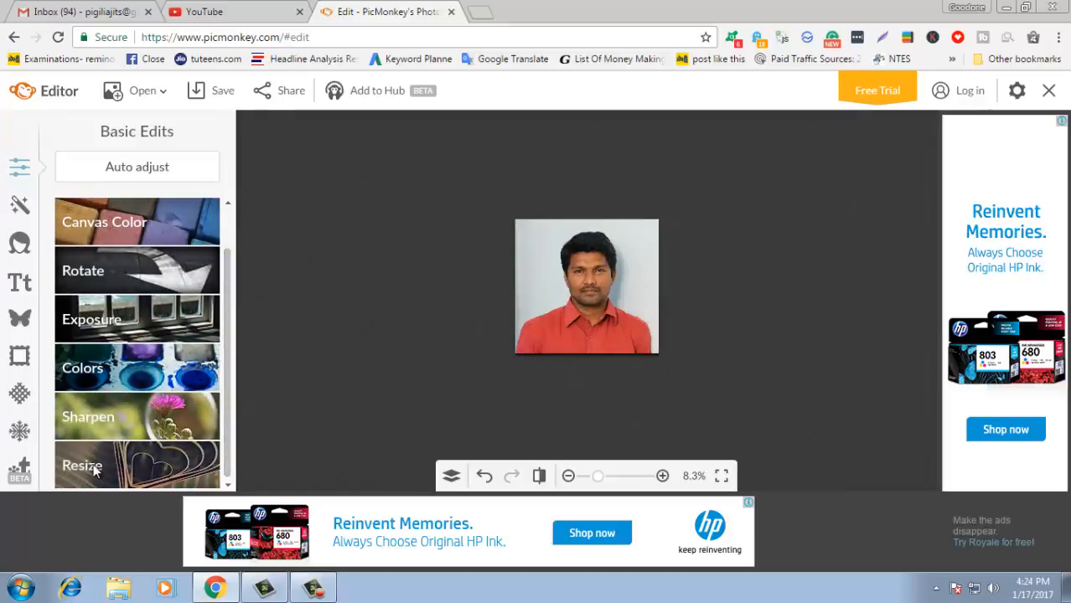
{"action": "left_click", "coordinate": [95, 466]}
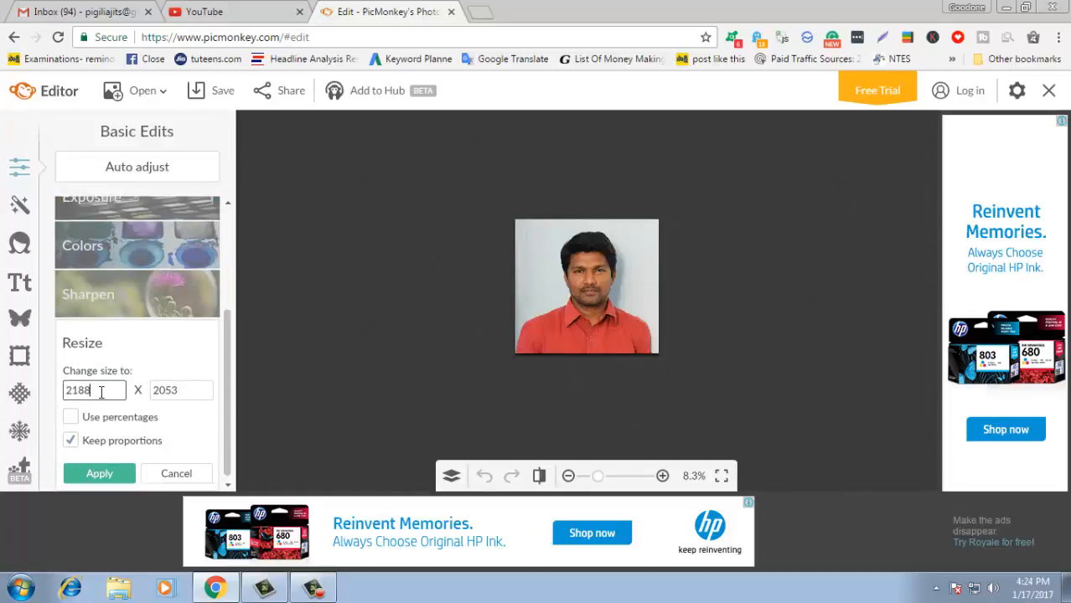
{"action": "left_click_drag", "start_coordinate": [101, 392], "coordinate": [30, 387]}
{"action": "type", "text": "10"}
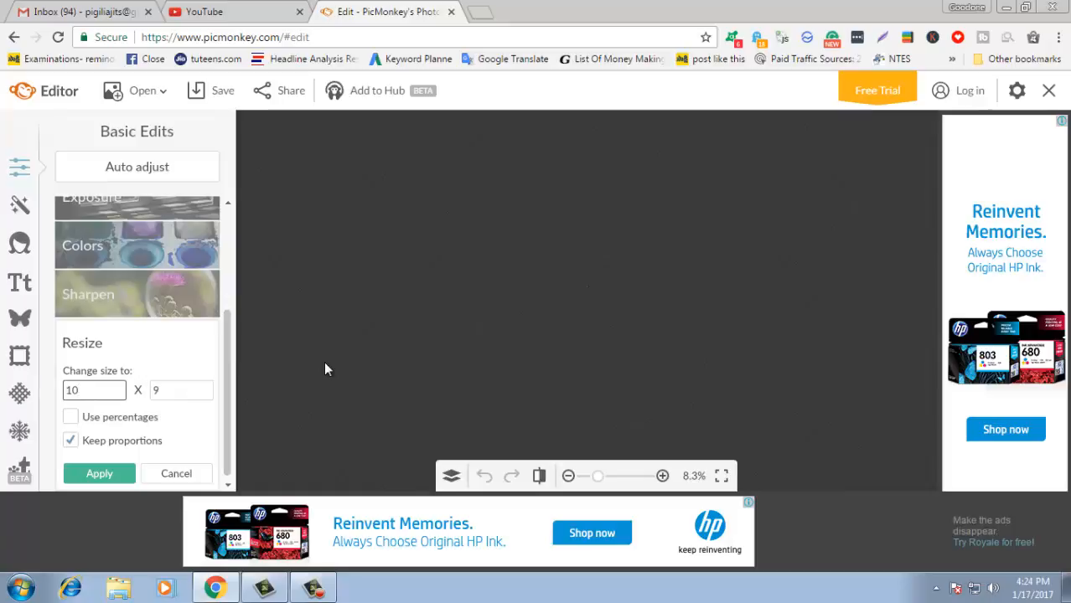
{"action": "type", "text": "80"}
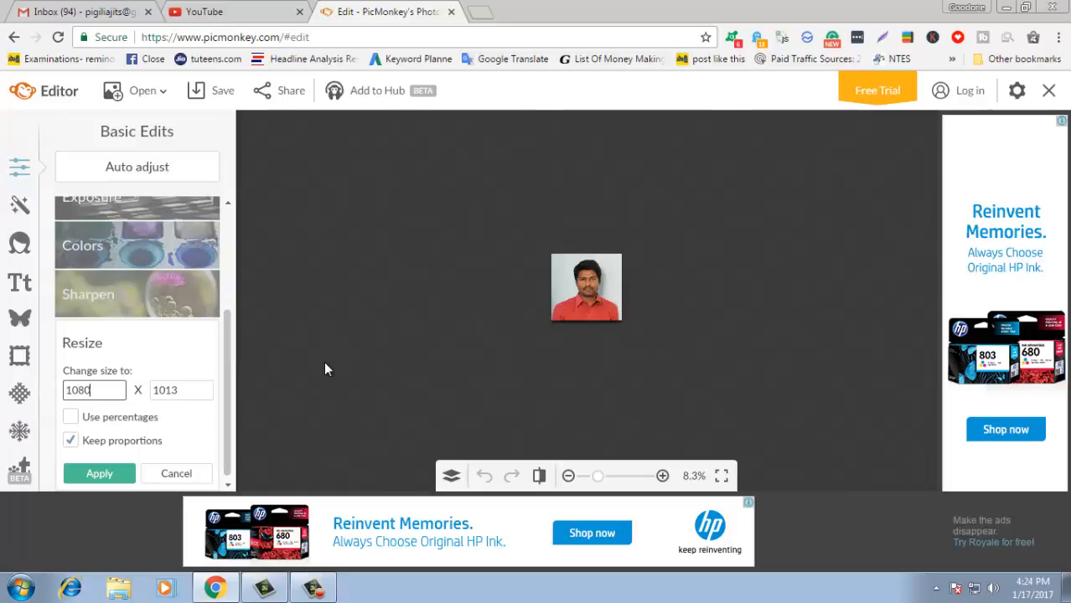
{"action": "scroll", "coordinate": [373, 351], "scroll_direction": "up", "scroll_amount": 5}
{"action": "scroll", "coordinate": [372, 350], "scroll_direction": "down", "scroll_amount": 1}
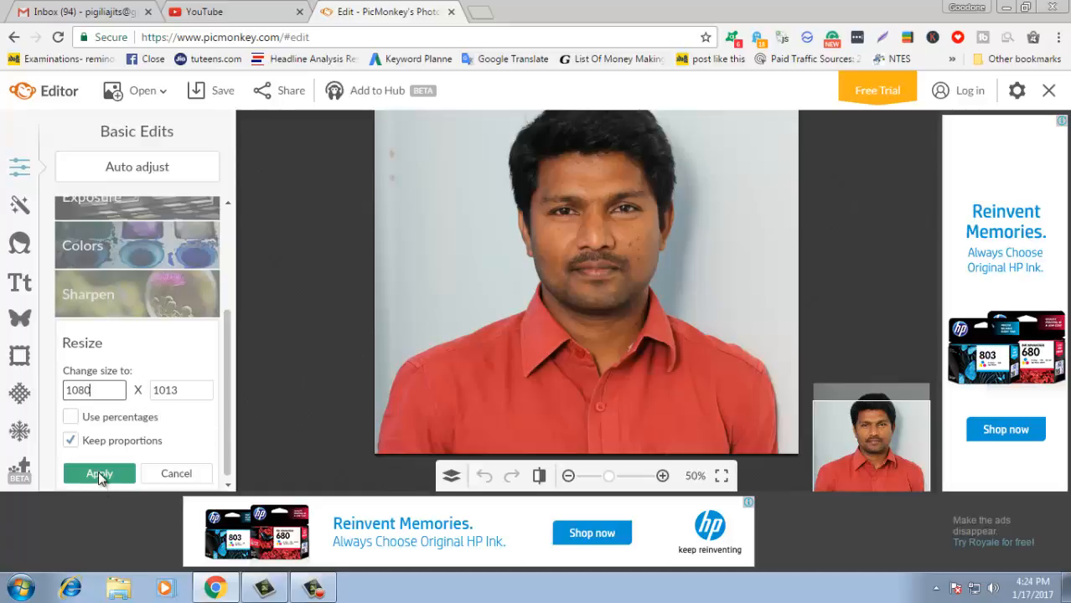
{"action": "left_click", "coordinate": [99, 473]}
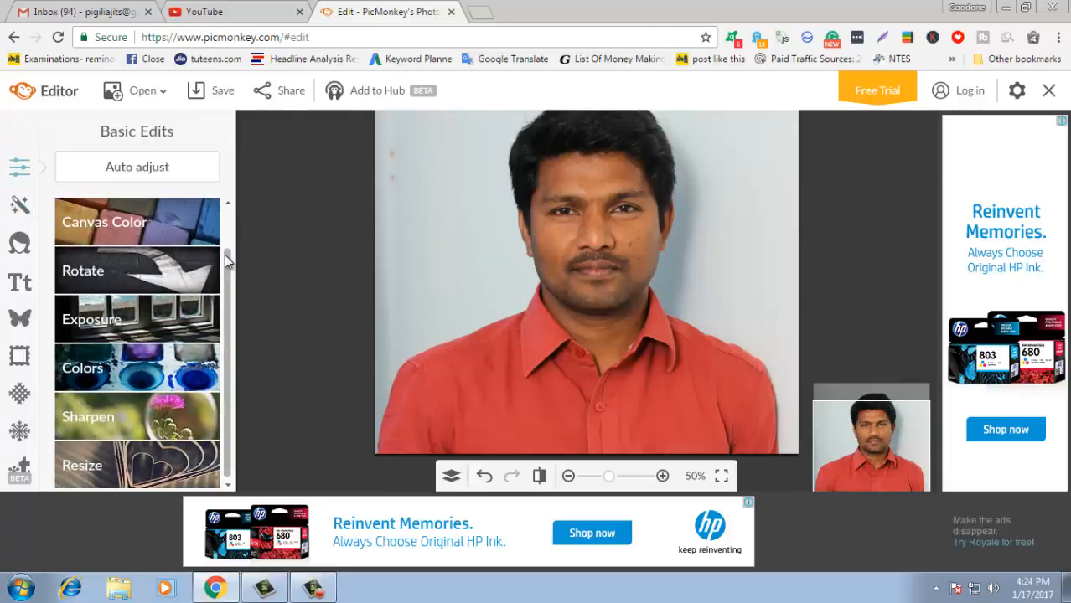
- Try the Orton and Cross Process effects on the photo, cancelling each without applying it
{"action": "left_click_drag", "start_coordinate": [225, 255], "coordinate": [241, 196]}
{"action": "left_click", "coordinate": [25, 208]}
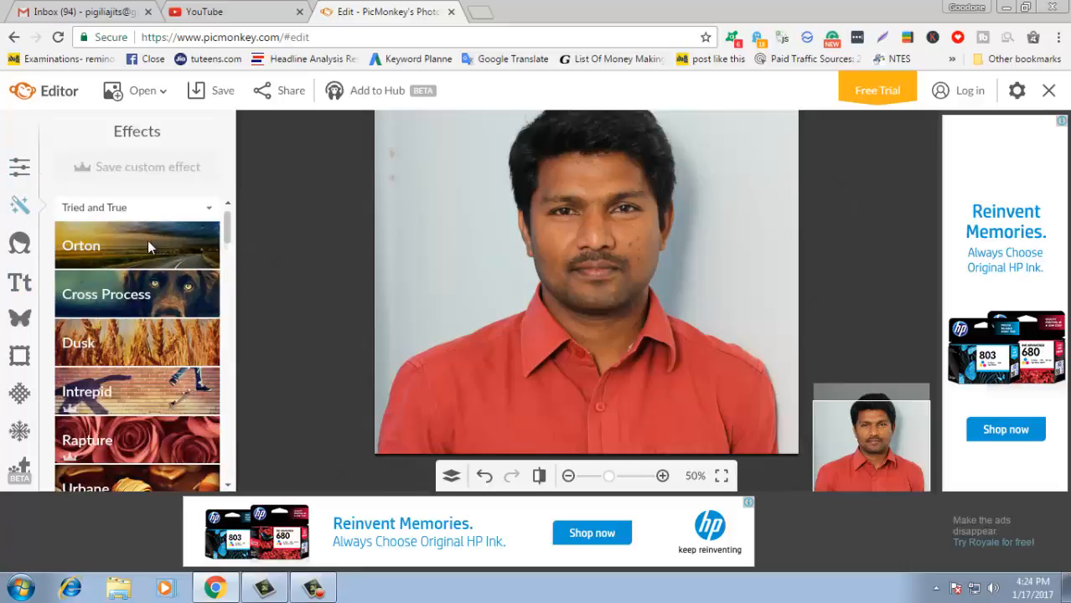
{"action": "left_click", "coordinate": [146, 239]}
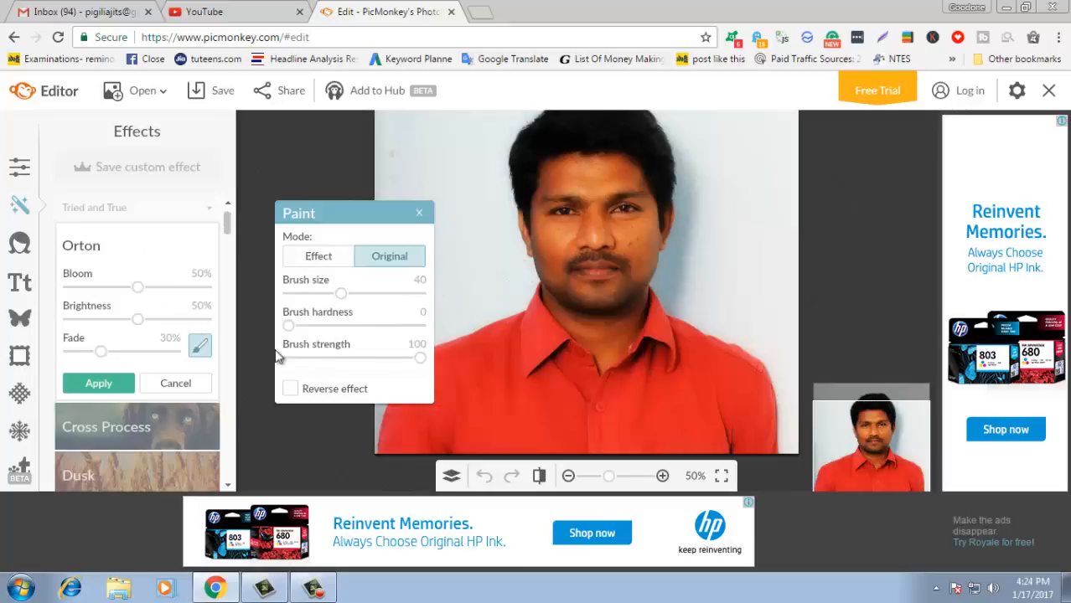
{"action": "left_click", "coordinate": [174, 383]}
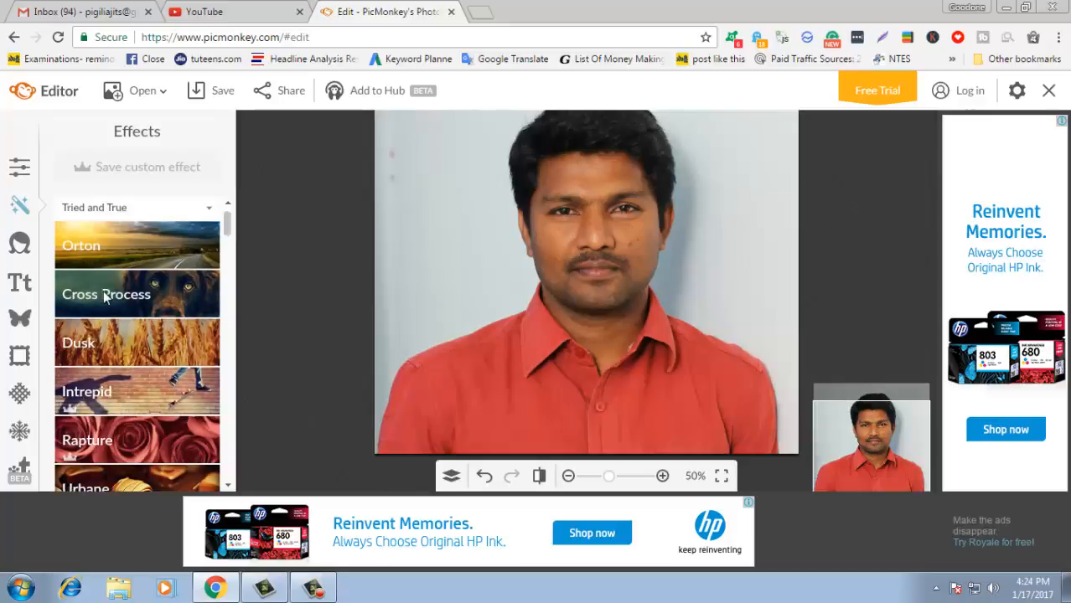
{"action": "left_click", "coordinate": [107, 295]}
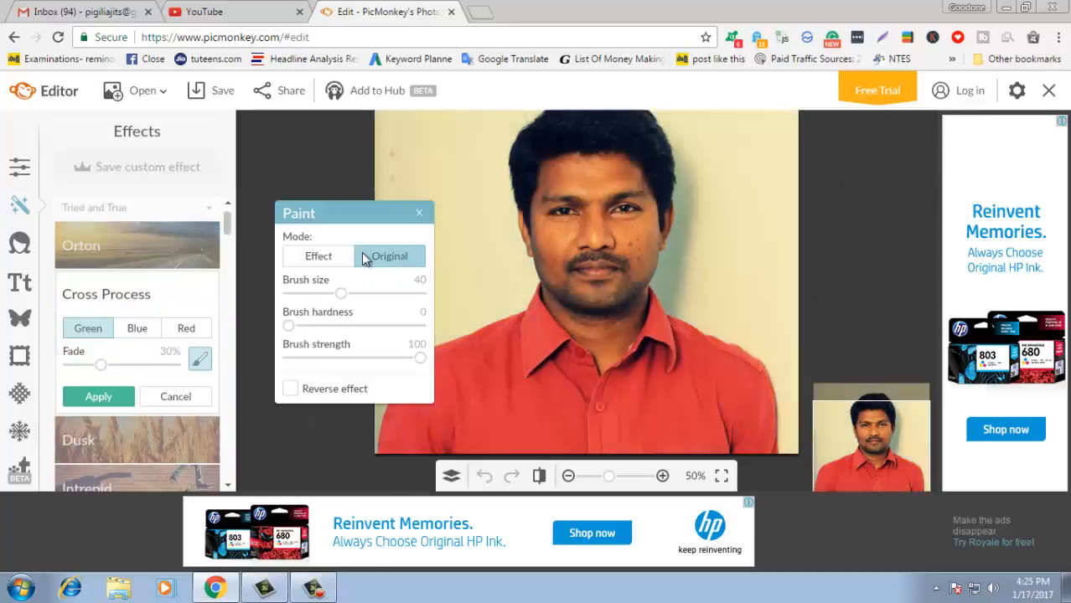
{"action": "left_click", "coordinate": [176, 398]}
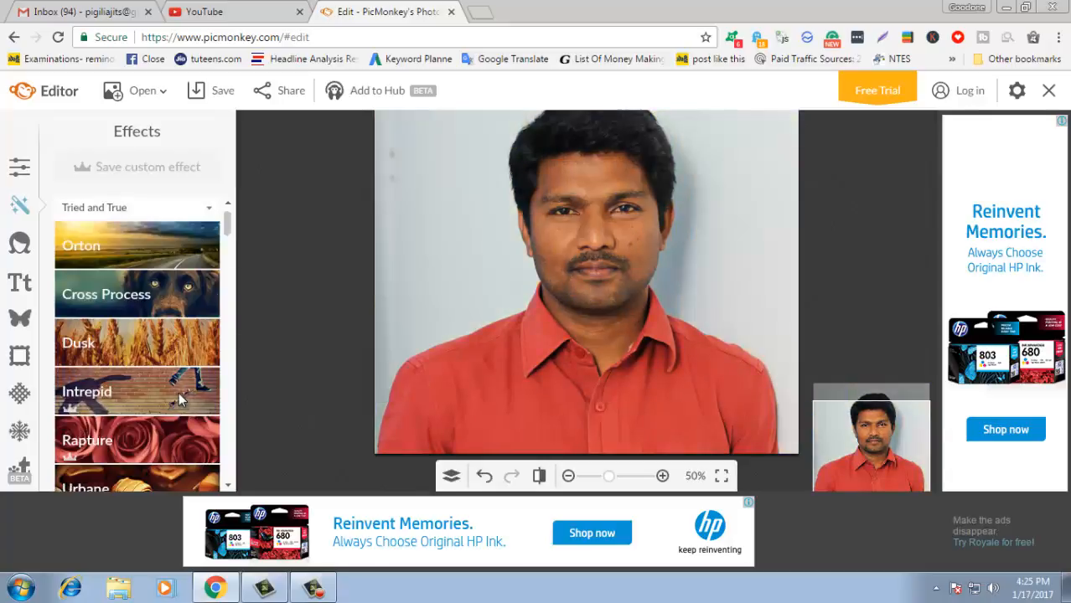
- Retouch the dark spots on the man's cheek beside the nose using Blemish Fix with brush size 10
{"action": "left_click", "coordinate": [17, 245]}
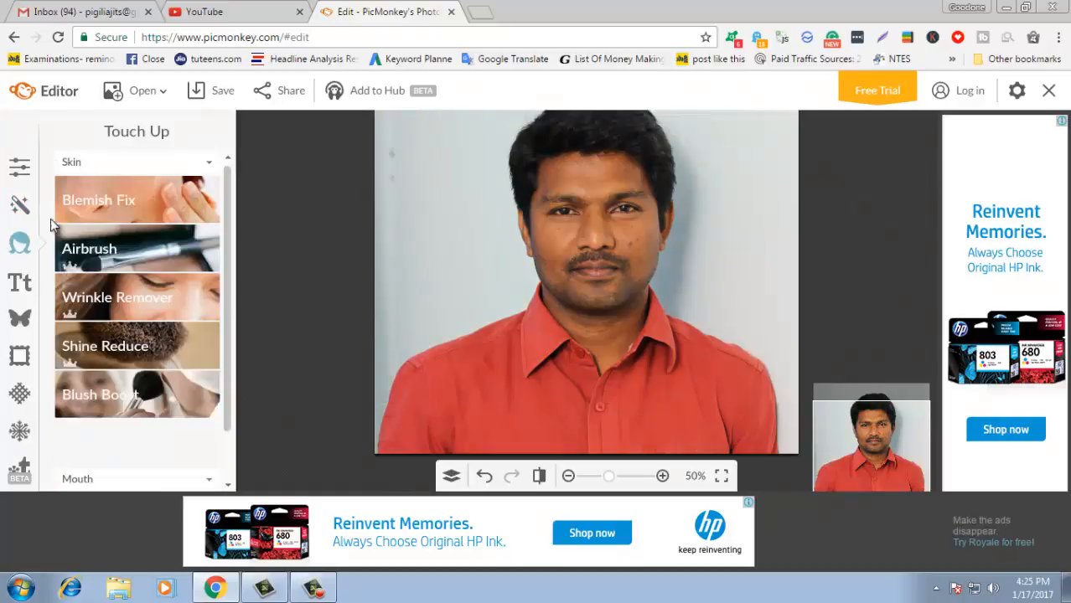
{"action": "left_click", "coordinate": [110, 198]}
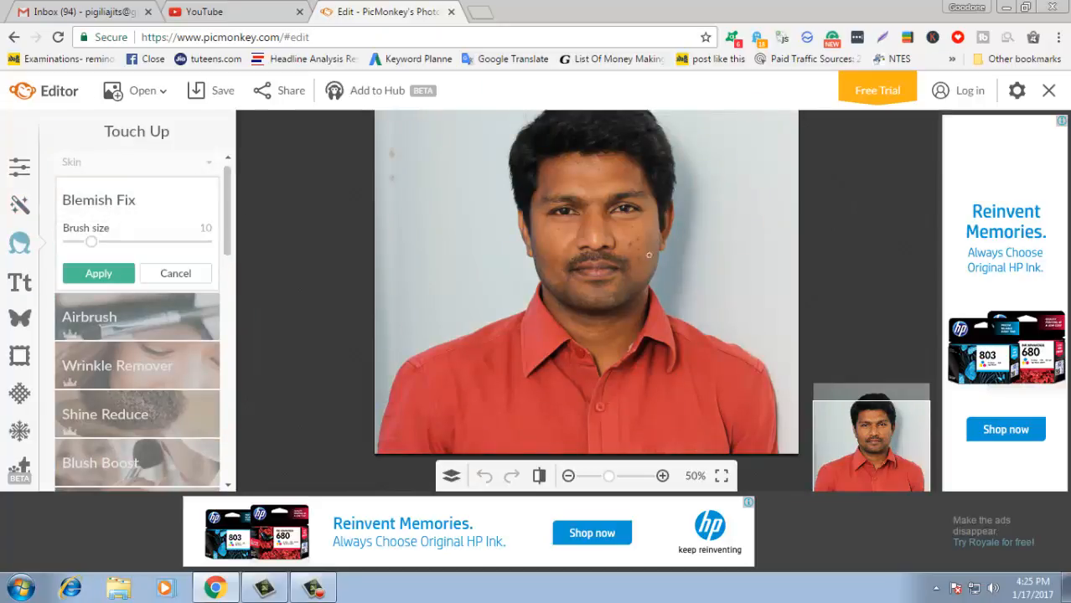
{"action": "scroll", "coordinate": [635, 249], "scroll_direction": "up", "scroll_amount": 4}
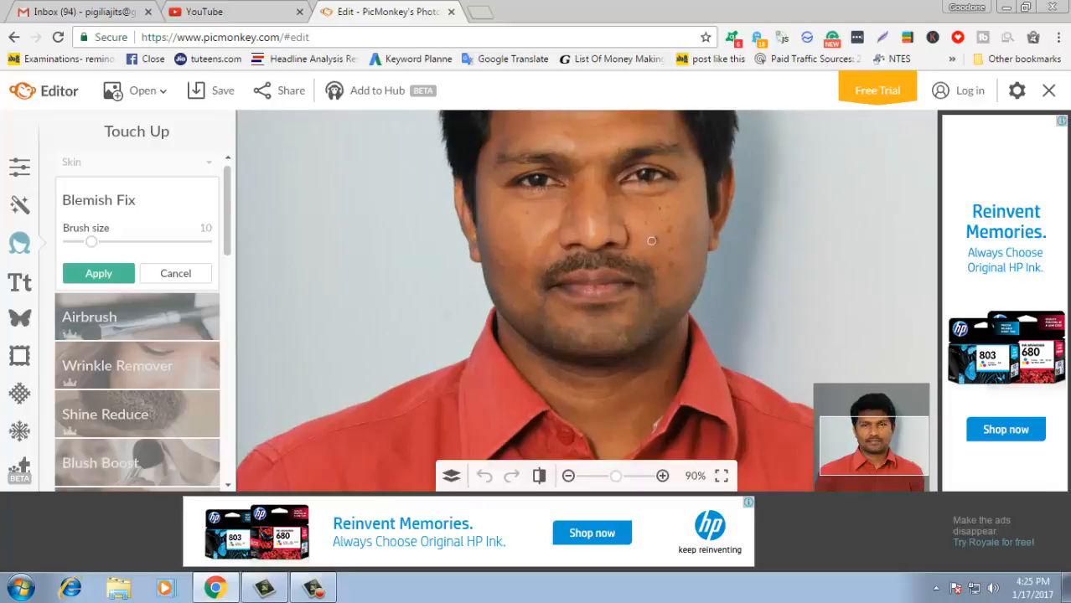
{"action": "left_click", "coordinate": [657, 239]}
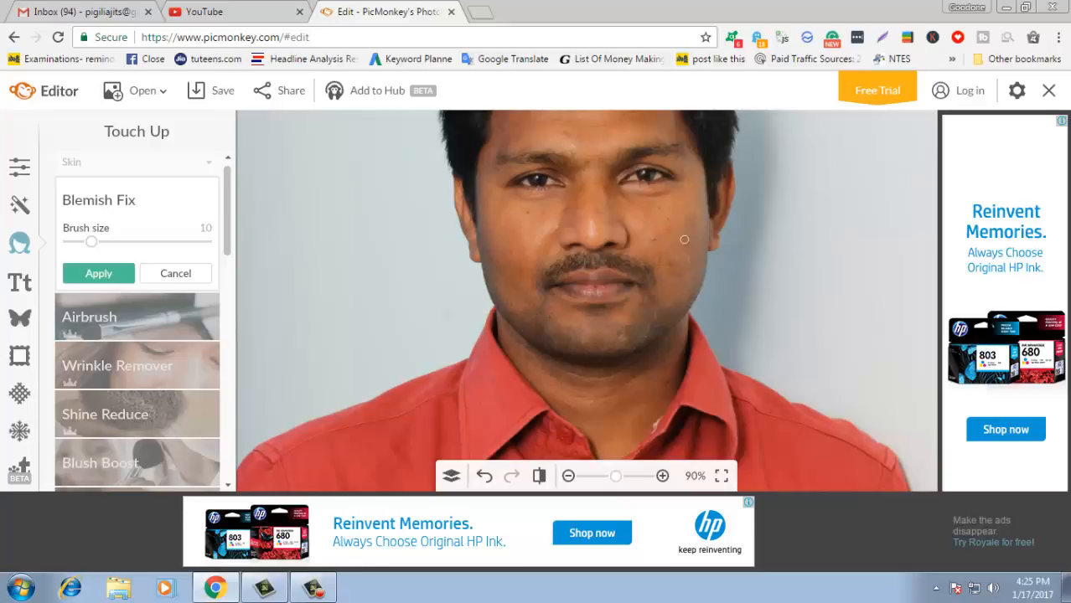
{"action": "scroll", "coordinate": [680, 239], "scroll_direction": "up", "scroll_amount": 4}
{"action": "scroll", "coordinate": [674, 239], "scroll_direction": "up", "scroll_amount": 6}
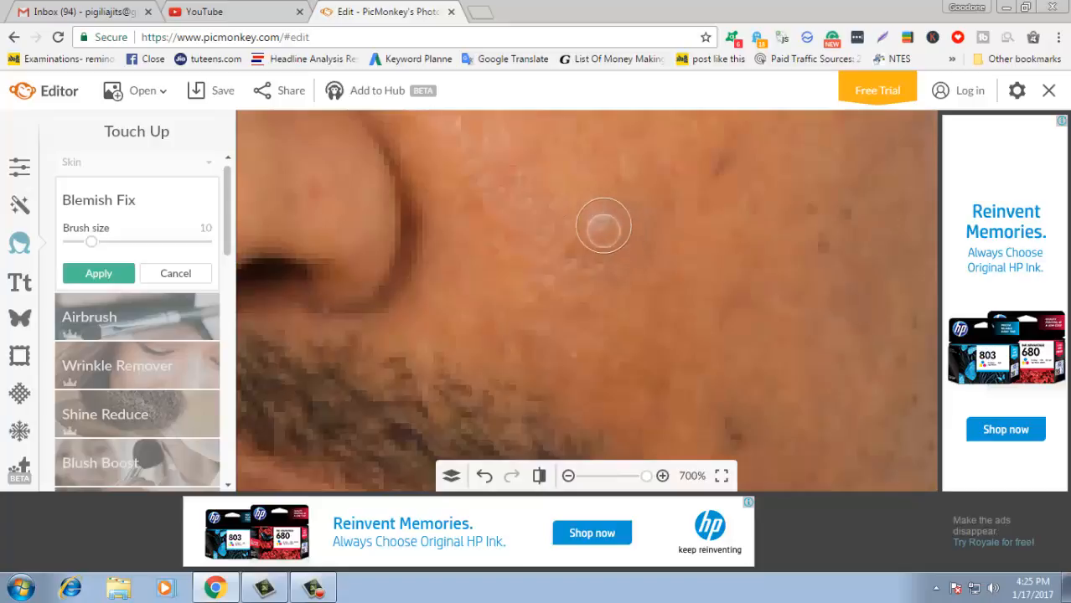
{"action": "left_click", "coordinate": [597, 220]}
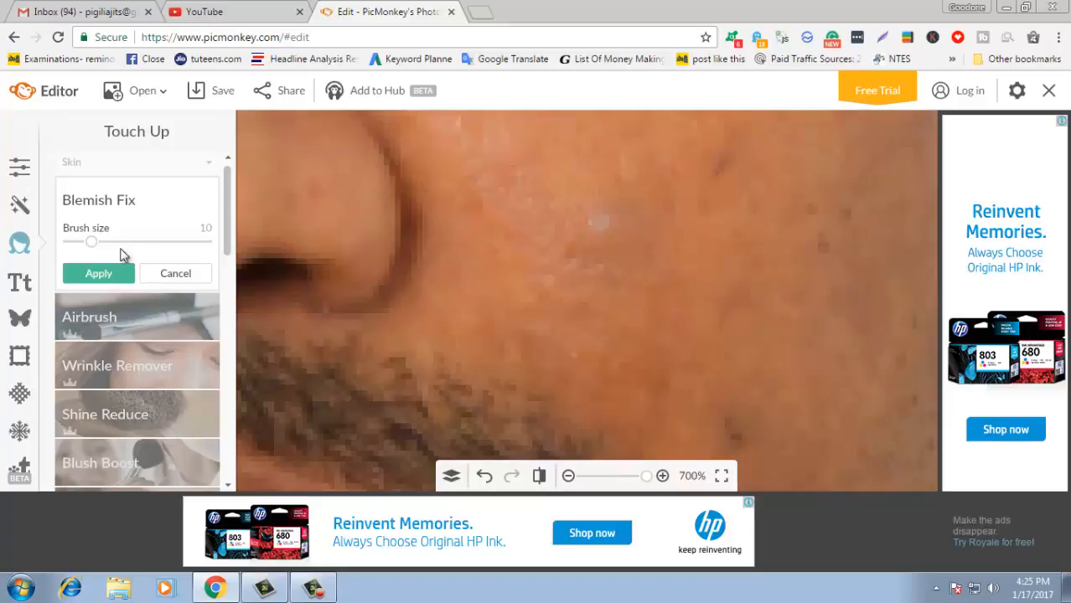
- Raise the Blemish Fix brush size to 15 and retouch the dark spots and pale mark on the outer cheek
{"action": "left_click_drag", "start_coordinate": [94, 243], "coordinate": [106, 242]}
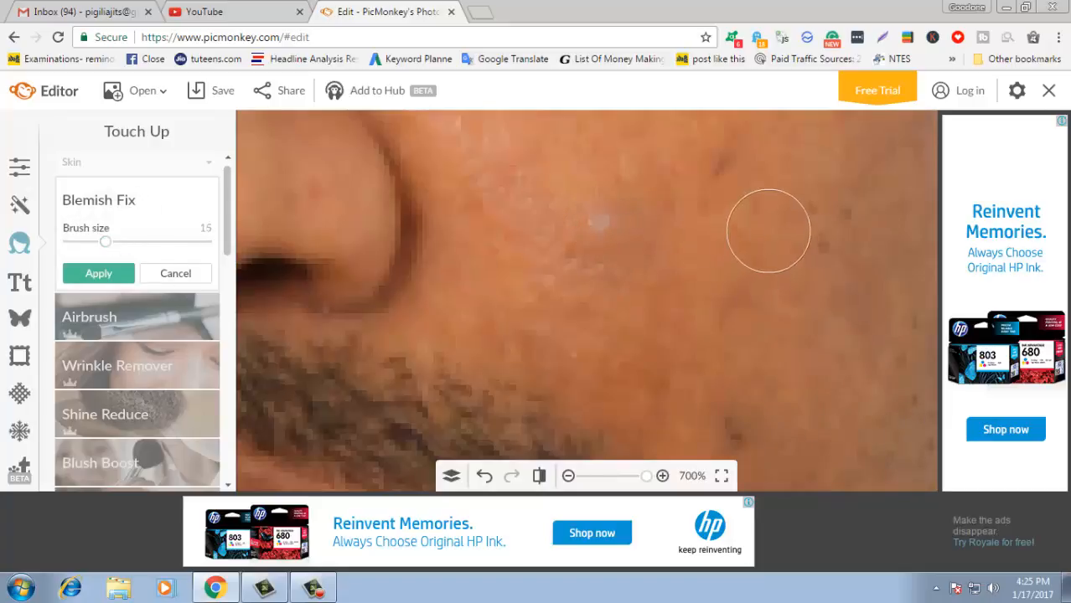
{"action": "left_click", "coordinate": [597, 222]}
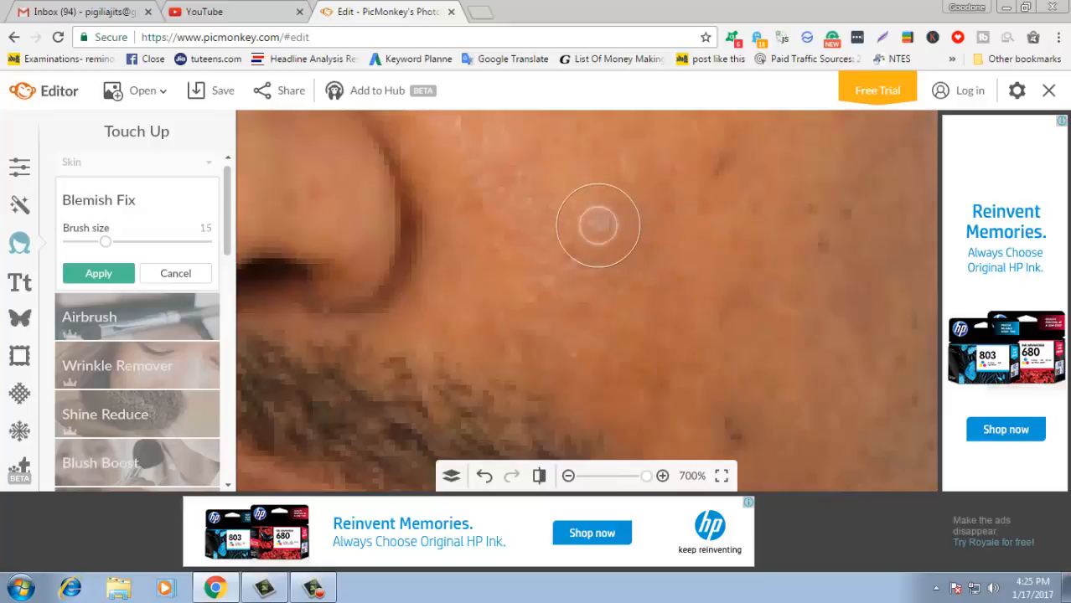
{"action": "left_click", "coordinate": [729, 170]}
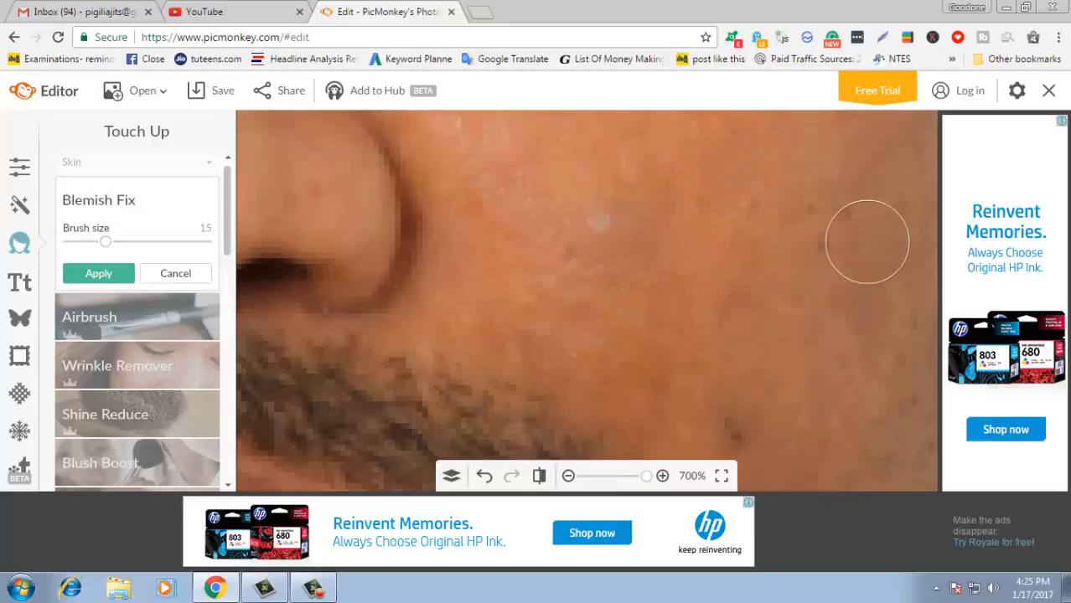
{"action": "left_click", "coordinate": [823, 210]}
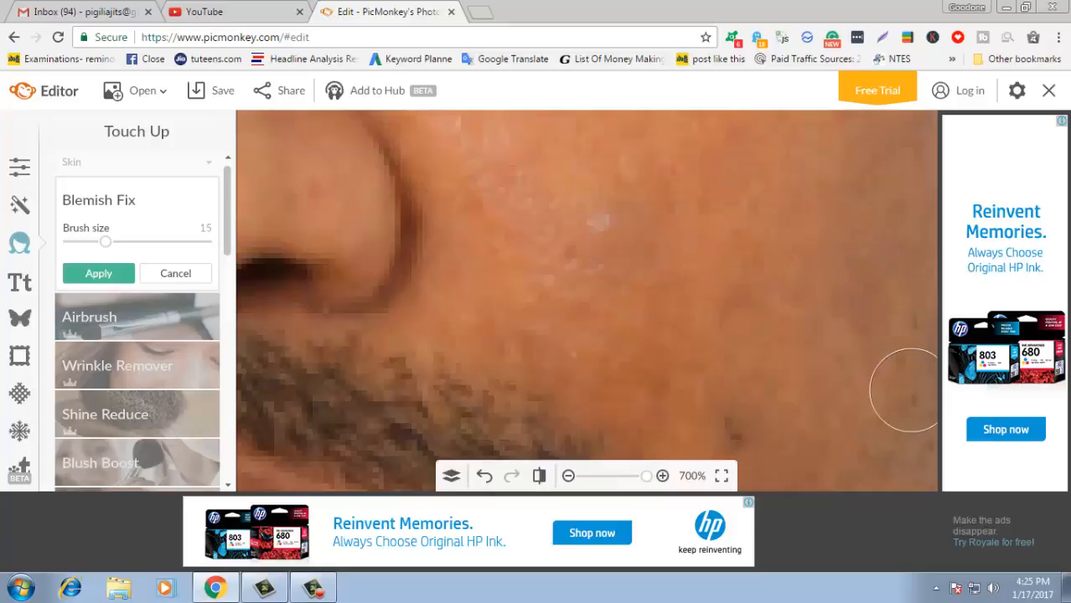
{"action": "left_click", "coordinate": [905, 365]}
{"action": "left_click", "coordinate": [741, 423]}
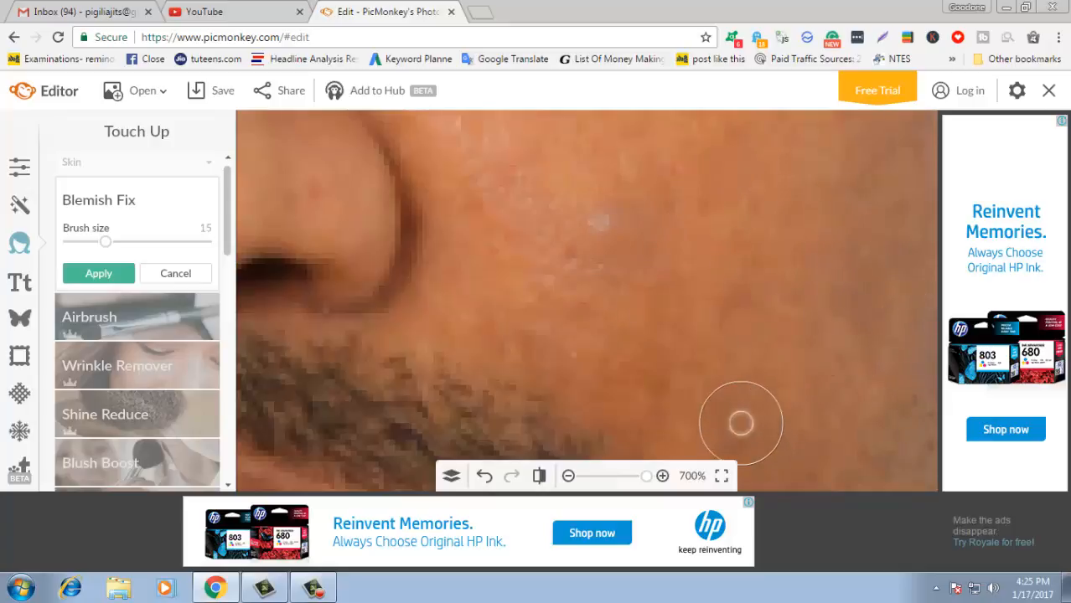
{"action": "left_click", "coordinate": [603, 209]}
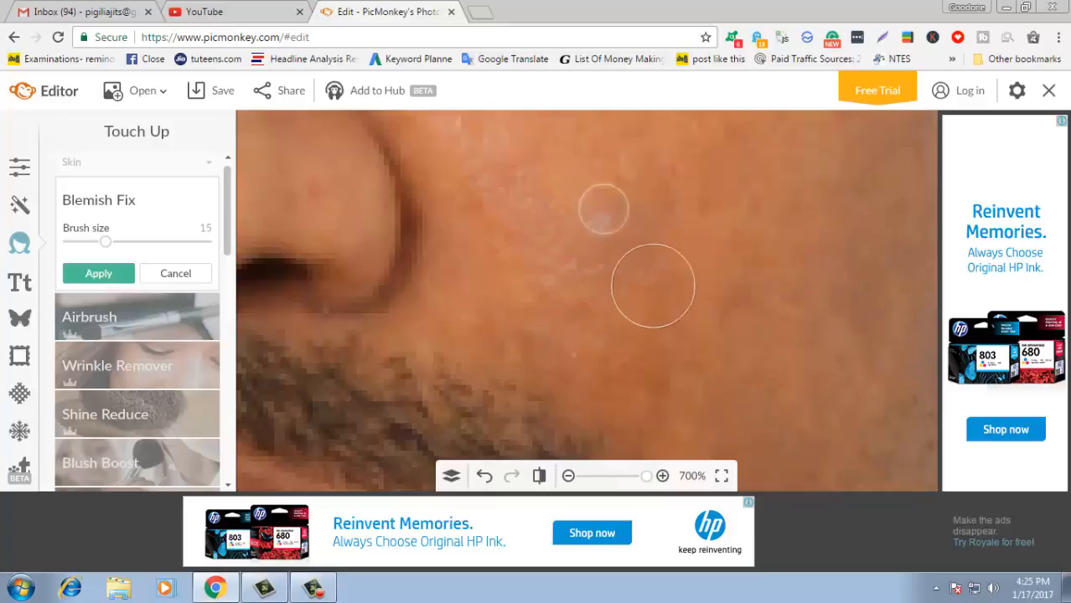
- Retouch the remaining dark spots on the cheeks and nose with Blemish Fix, and apply the correction
{"action": "scroll", "coordinate": [653, 308], "scroll_direction": "down", "scroll_amount": 3}
{"action": "scroll", "coordinate": [658, 305], "scroll_direction": "down", "scroll_amount": 3}
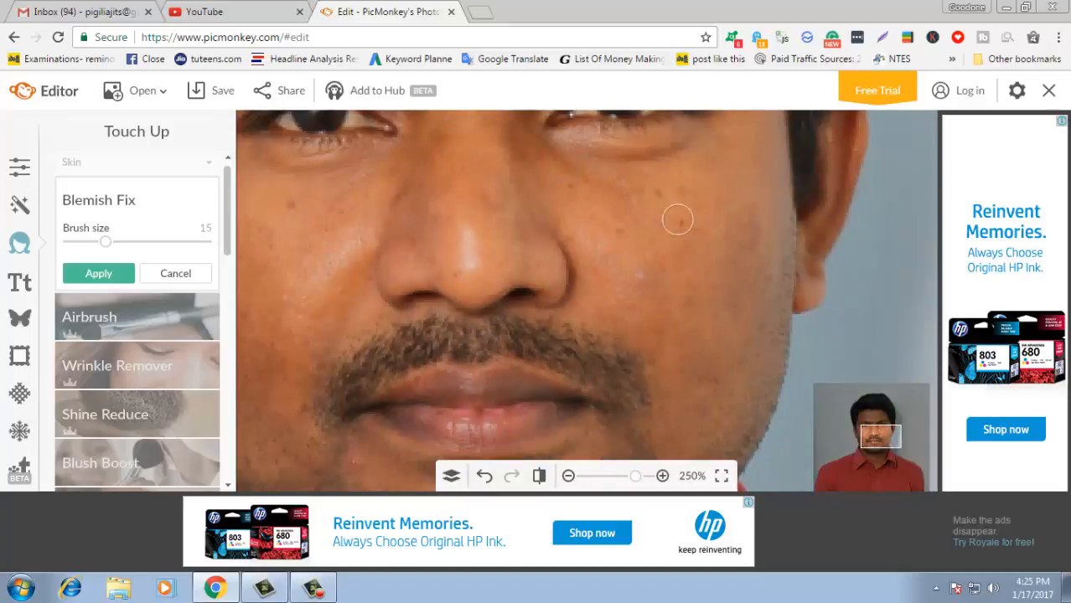
{"action": "left_click", "coordinate": [676, 219]}
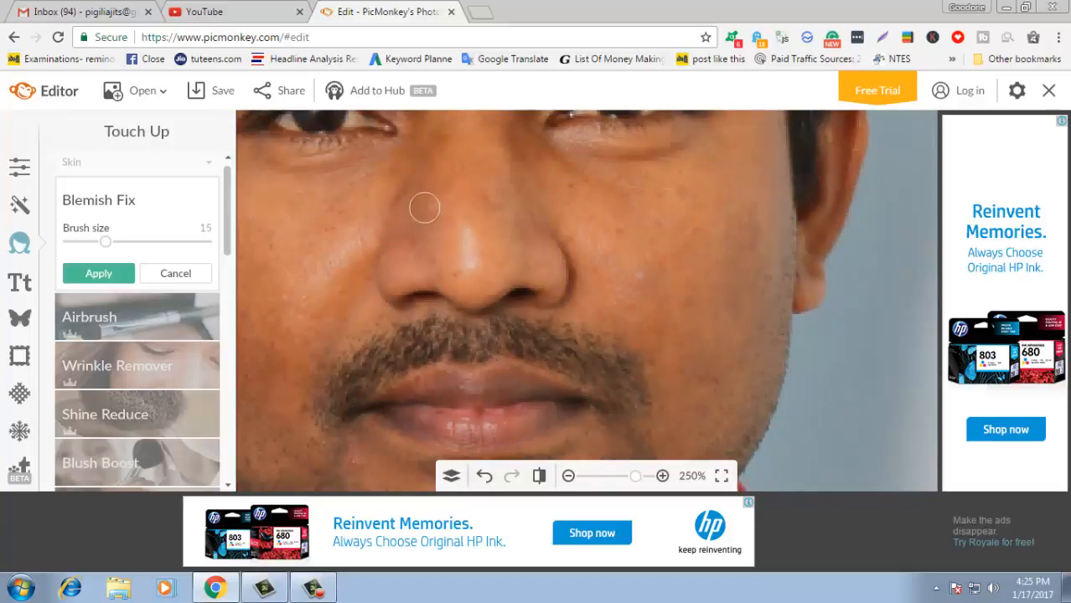
{"action": "scroll", "coordinate": [736, 241], "scroll_direction": "down", "scroll_amount": 3}
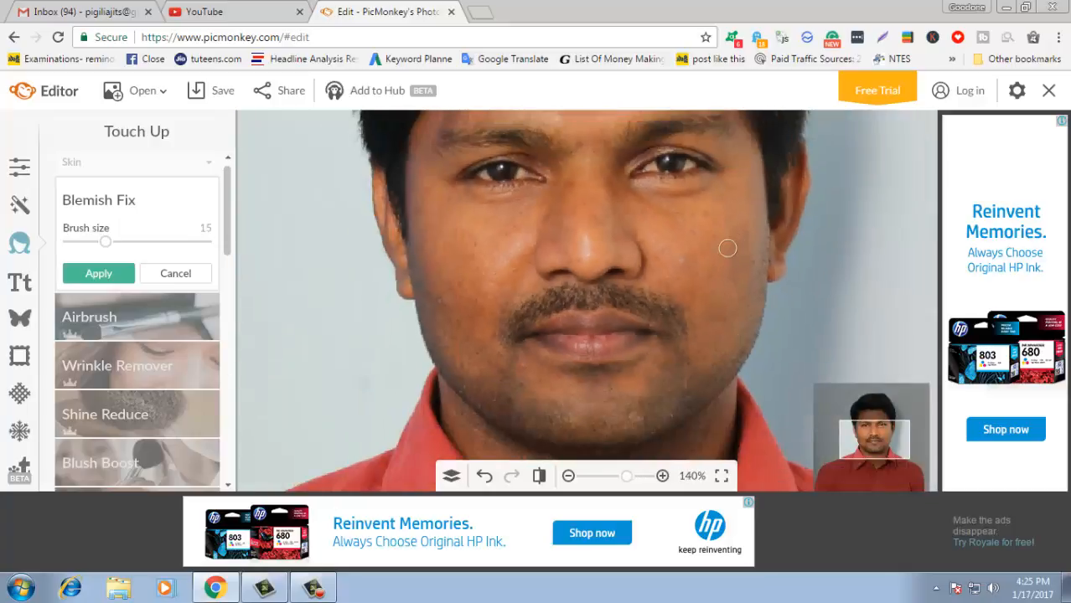
{"action": "scroll", "coordinate": [727, 248], "scroll_direction": "down", "scroll_amount": 1}
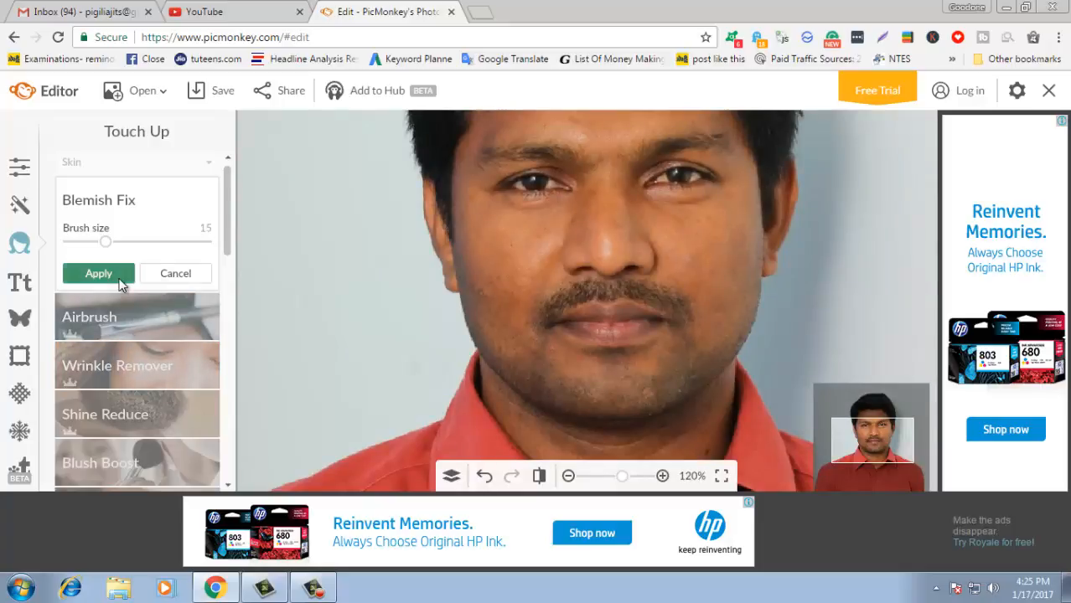
{"action": "left_click", "coordinate": [92, 275]}
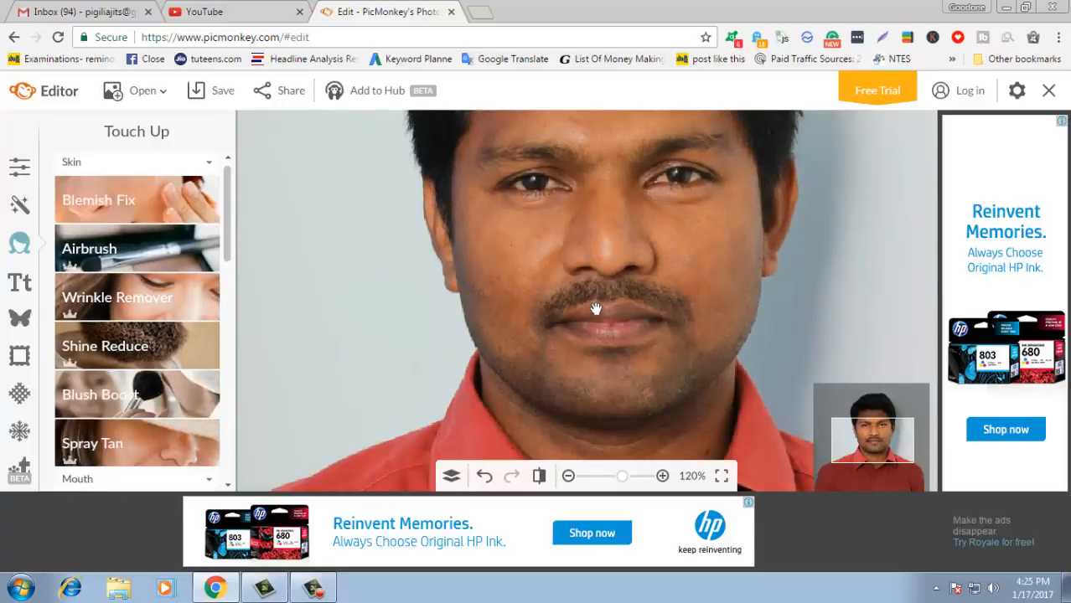
- Retouch the spot on the other cheek below the ear with Blemish Fix at brush size 15, and apply it
{"action": "left_click", "coordinate": [98, 203]}
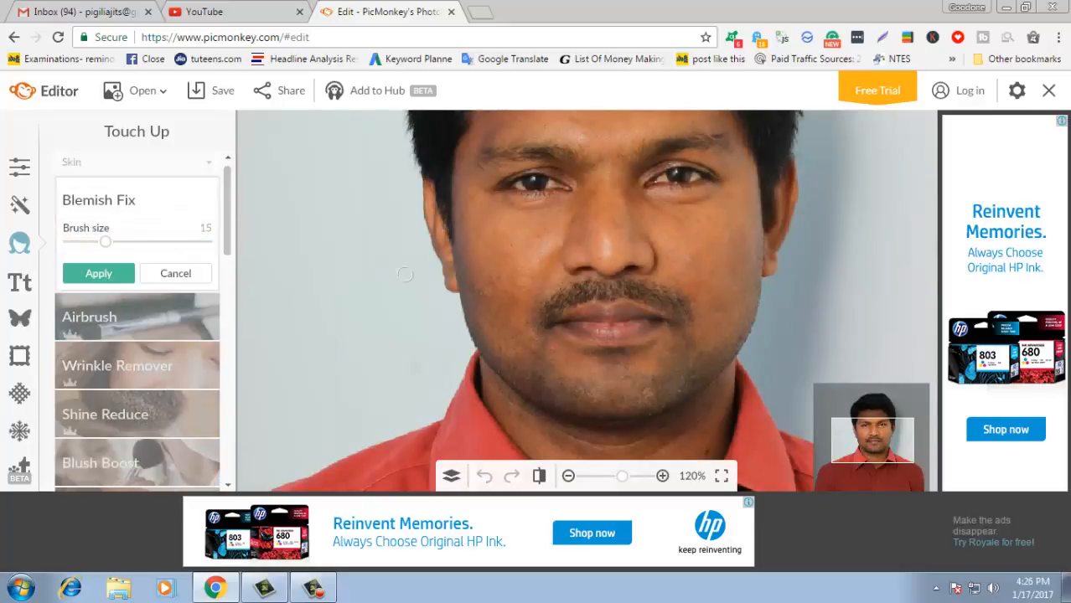
{"action": "left_click", "coordinate": [481, 292]}
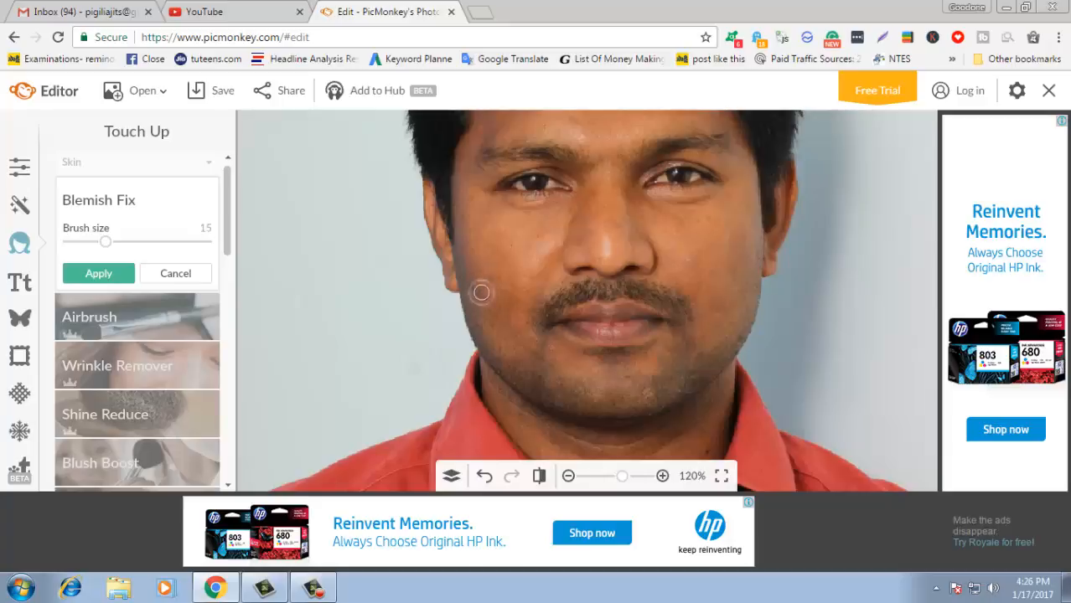
{"action": "left_click", "coordinate": [98, 273]}
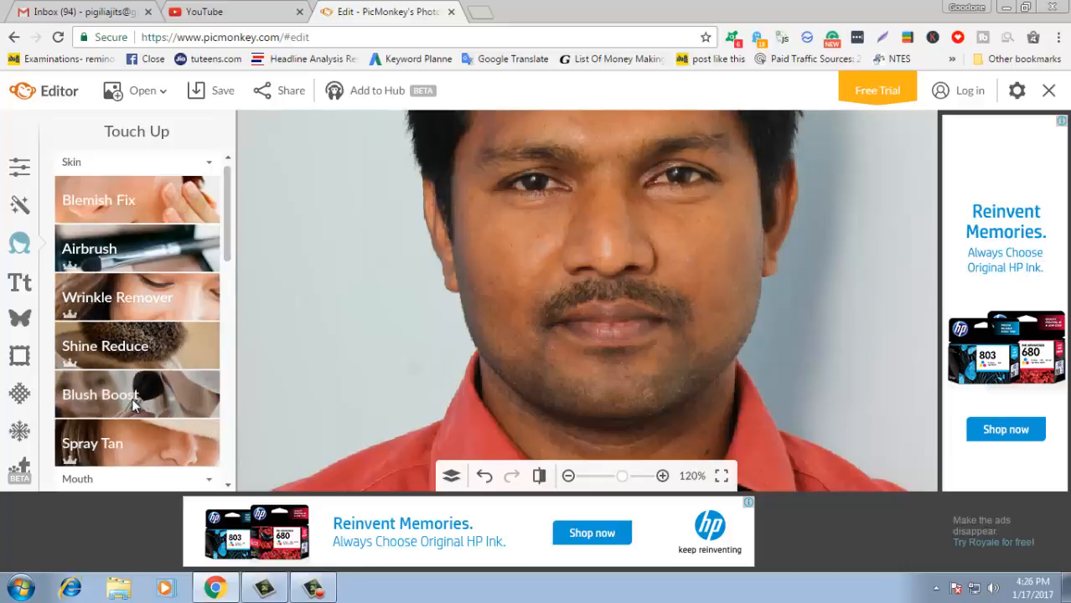
- Brush the peach Blush Boost shade over the face at brush size 100 and fade 50%, and apply it
{"action": "left_click", "coordinate": [102, 393]}
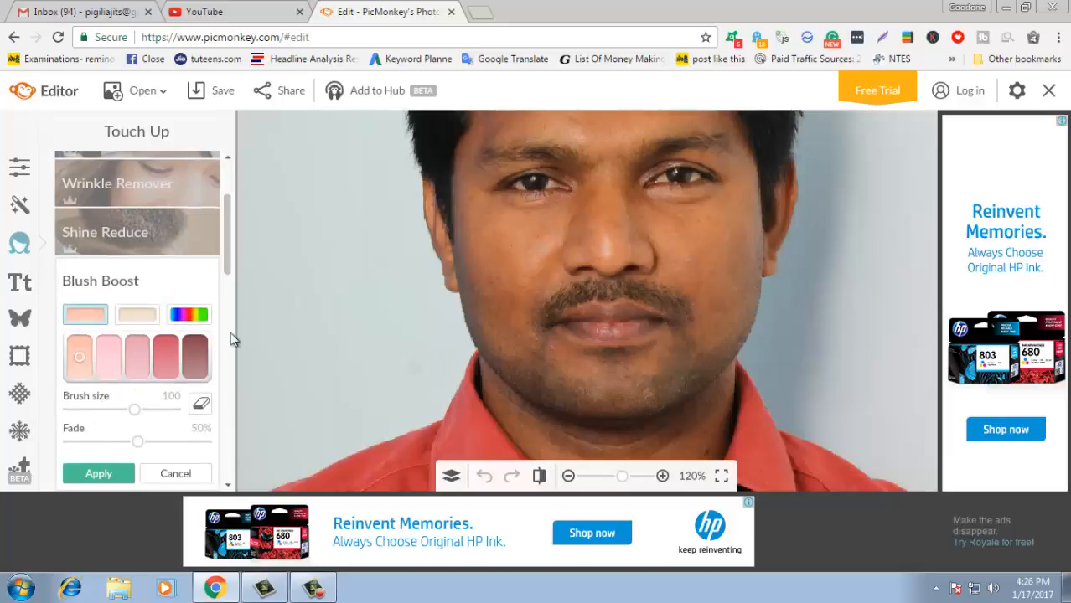
{"action": "left_click", "coordinate": [712, 242]}
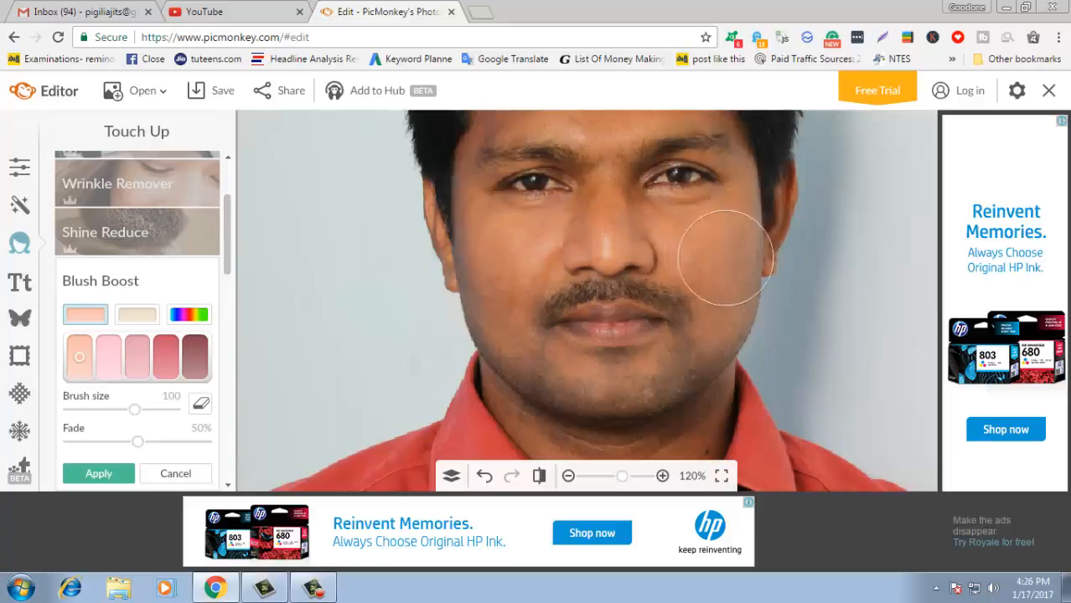
{"action": "scroll", "coordinate": [754, 289], "scroll_direction": "up", "scroll_amount": 1}
{"action": "left_click_drag", "start_coordinate": [876, 432], "coordinate": [873, 419]}
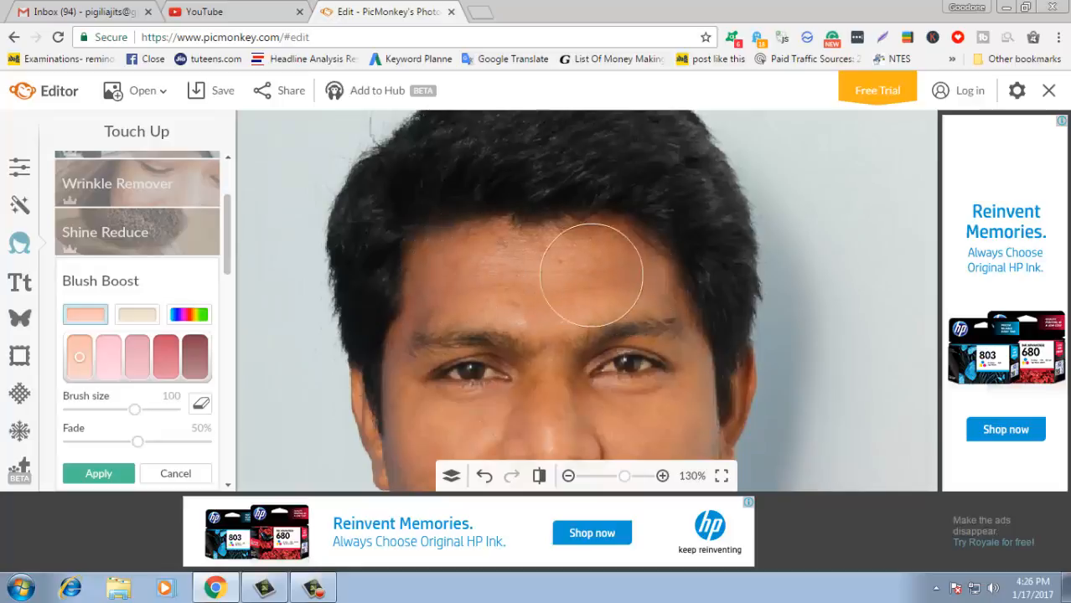
{"action": "scroll", "coordinate": [695, 369], "scroll_direction": "down", "scroll_amount": 1}
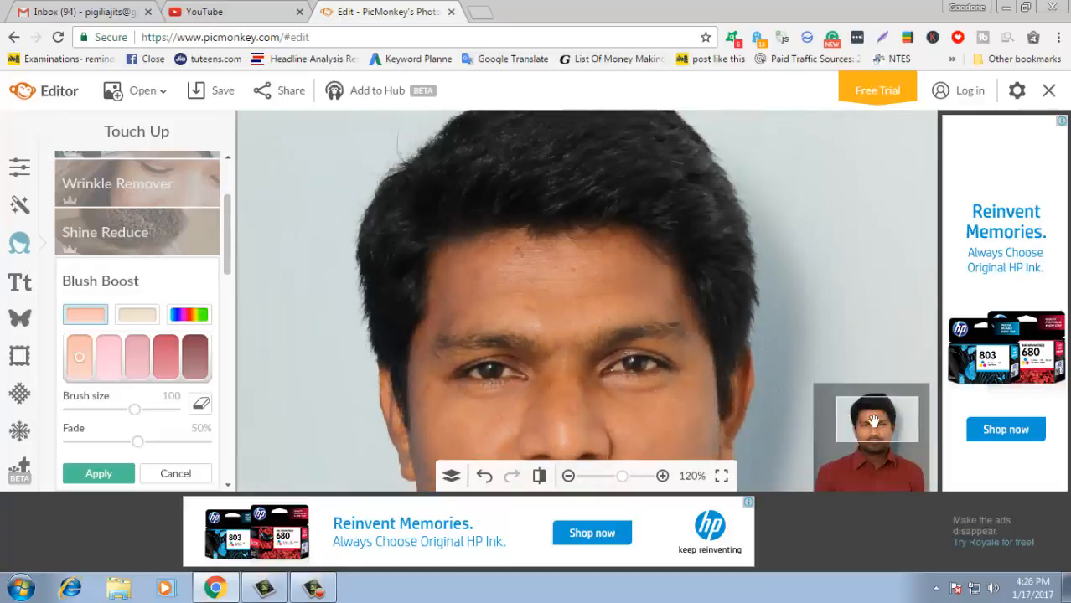
{"action": "left_click_drag", "start_coordinate": [859, 425], "coordinate": [852, 448]}
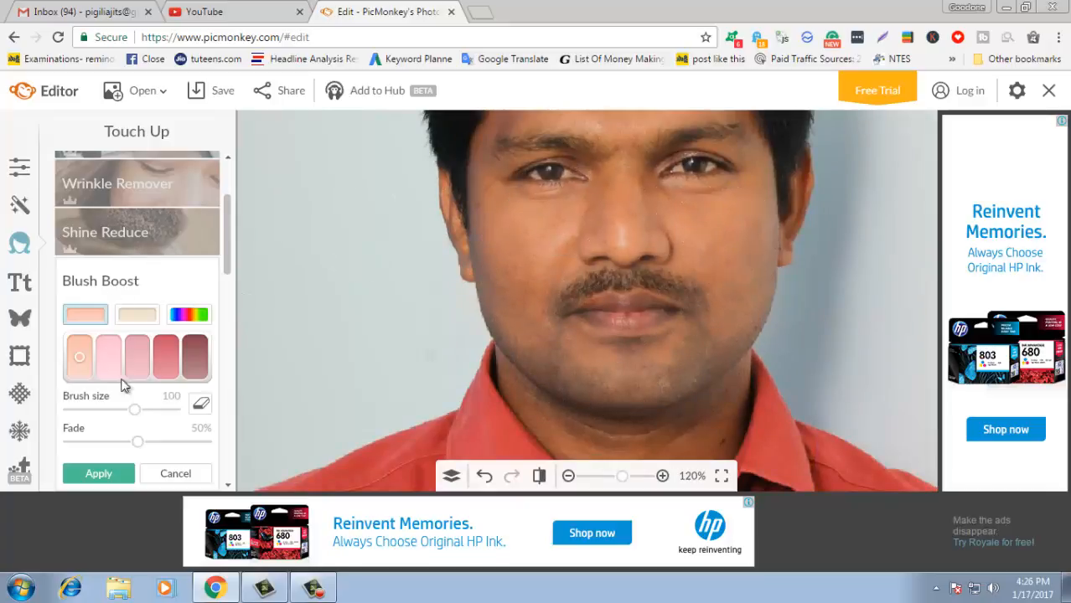
{"action": "left_click", "coordinate": [104, 469]}
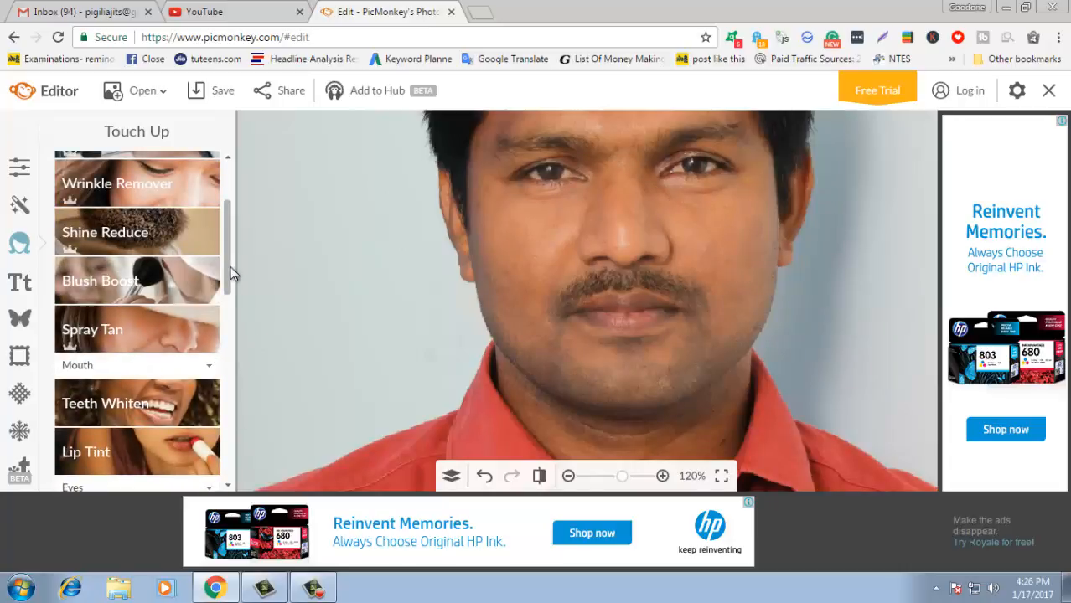
- Try pink Lip Tint shades on the lips at brush size 30 and intensity 60%, cancelling the tint
{"action": "left_click_drag", "start_coordinate": [232, 275], "coordinate": [235, 325]}
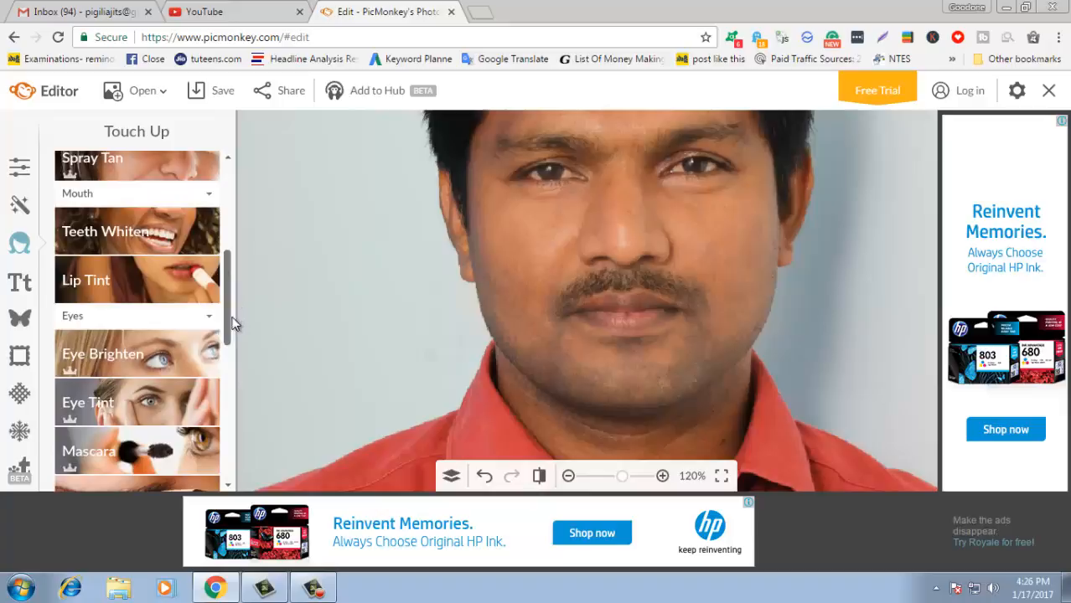
{"action": "left_click", "coordinate": [156, 284]}
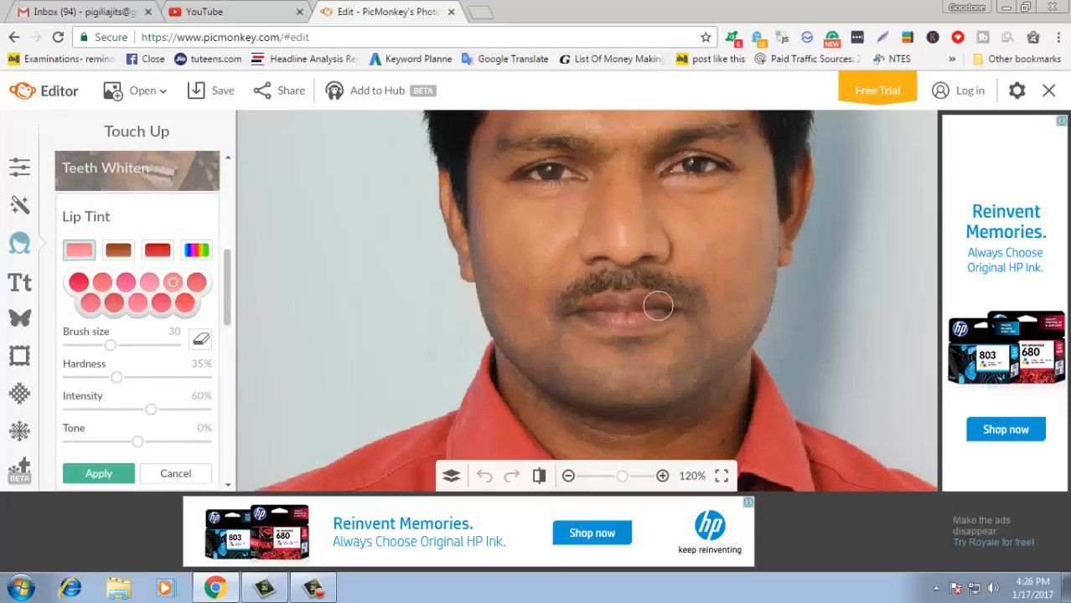
{"action": "left_click", "coordinate": [584, 315]}
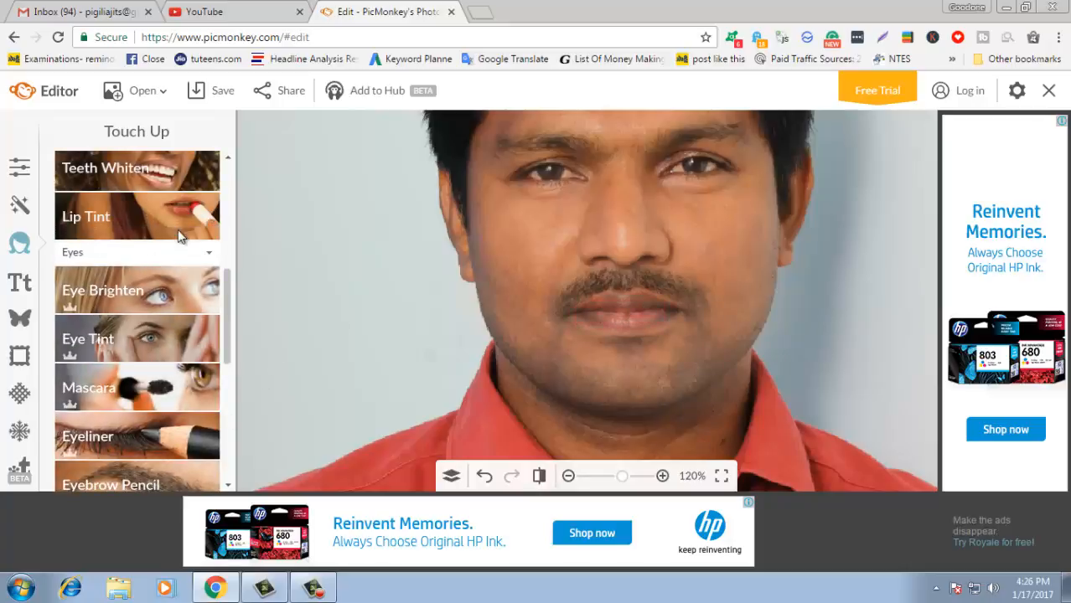
{"action": "left_click", "coordinate": [147, 215]}
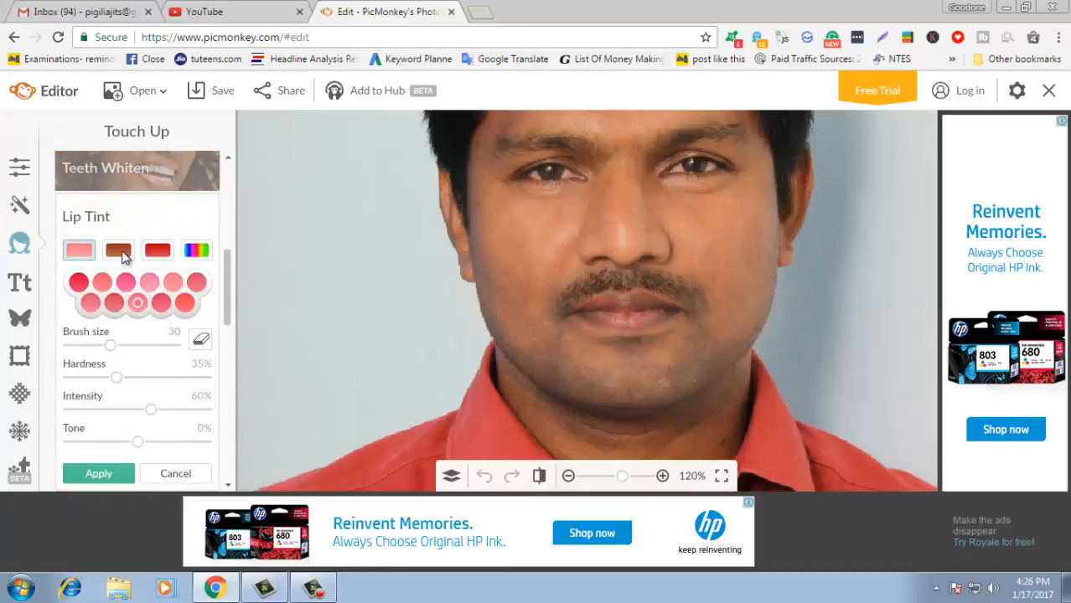
{"action": "left_click", "coordinate": [118, 250]}
{"action": "mouse_move", "coordinate": [557, 311]}
{"action": "left_mouse_down"}
{"action": "mouse_move", "coordinate": [642, 323]}
{"action": "mouse_move", "coordinate": [599, 320]}
{"action": "mouse_move", "coordinate": [649, 315]}
{"action": "left_mouse_up"}
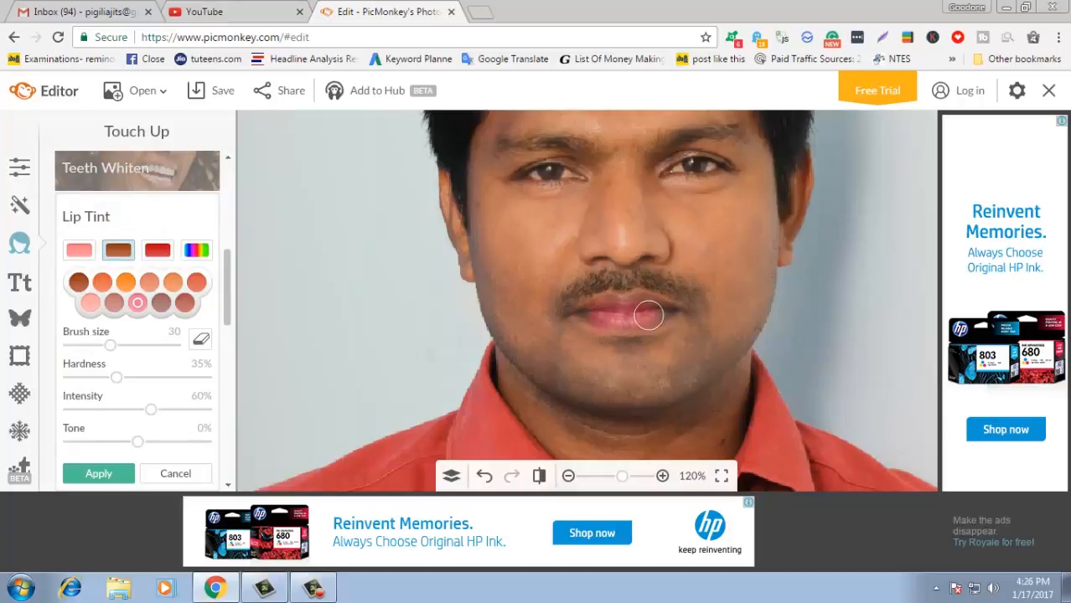
{"action": "left_click", "coordinate": [175, 473]}
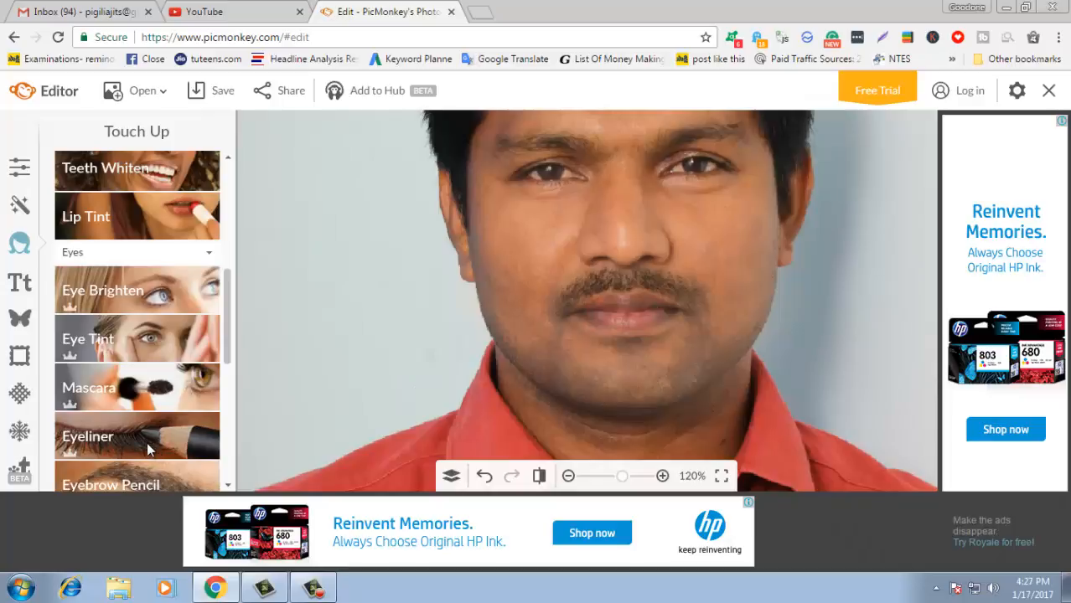
- Try darkening both eyebrows with the Eyebrow Pencil at brush size 20, cancelling the strokes
{"action": "left_click_drag", "start_coordinate": [229, 355], "coordinate": [237, 386]}
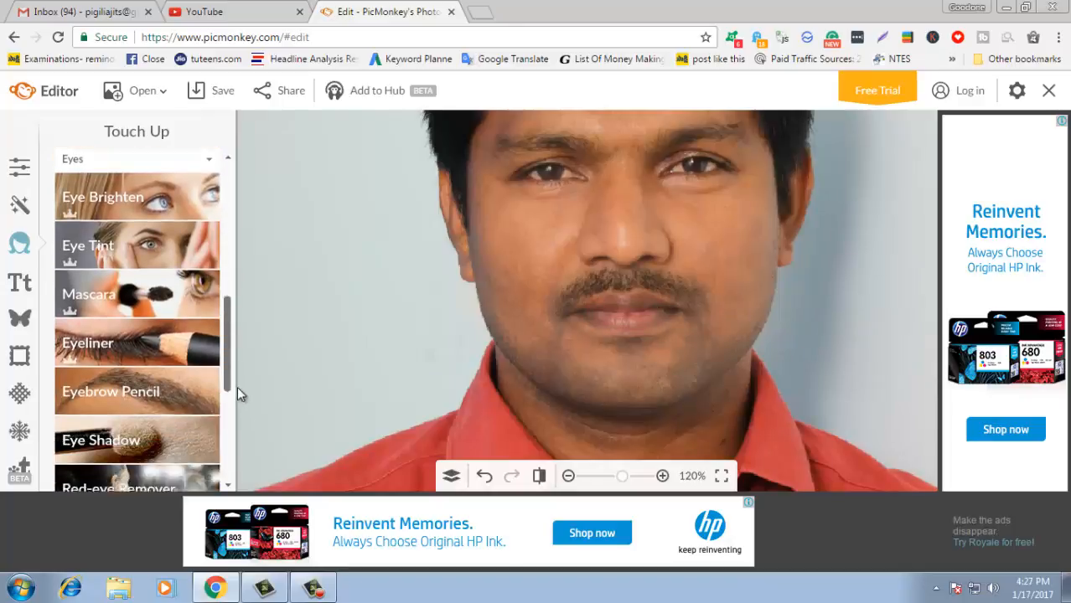
{"action": "scroll", "coordinate": [167, 369], "scroll_direction": "down", "scroll_amount": 1}
{"action": "left_click", "coordinate": [131, 341]}
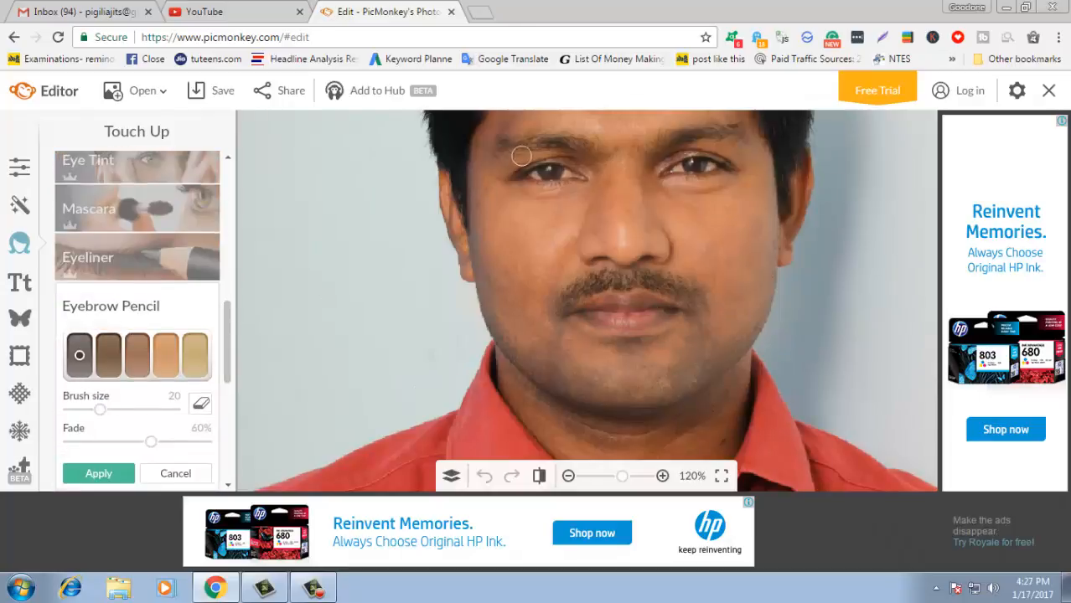
{"action": "mouse_move", "coordinate": [601, 149]}
{"action": "left_mouse_down"}
{"action": "mouse_move", "coordinate": [539, 141]}
{"action": "mouse_move", "coordinate": [502, 151]}
{"action": "left_mouse_up"}
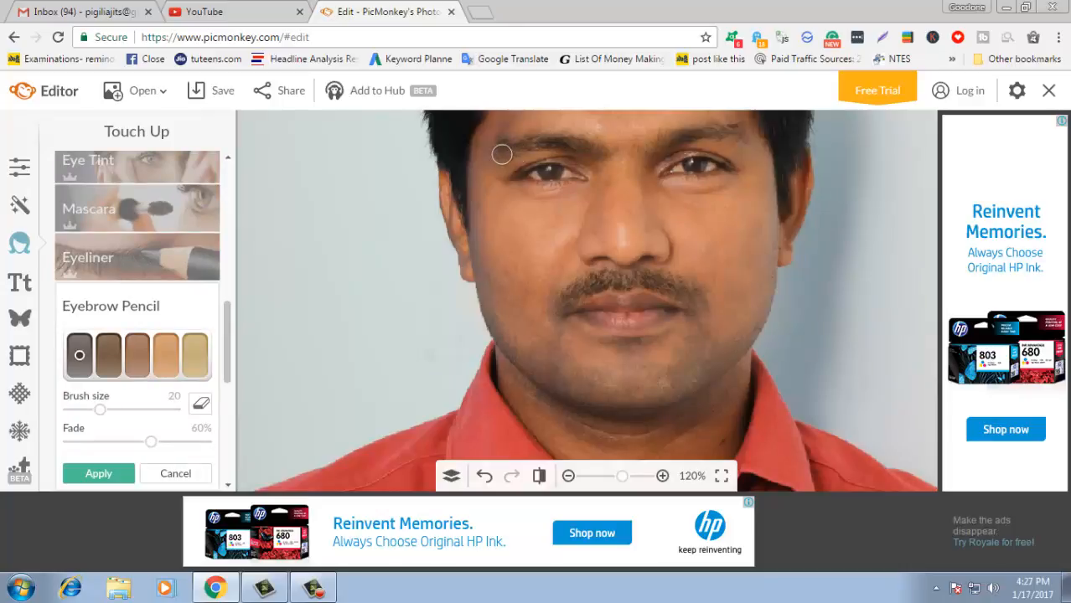
{"action": "left_click_drag", "start_coordinate": [668, 145], "coordinate": [745, 140]}
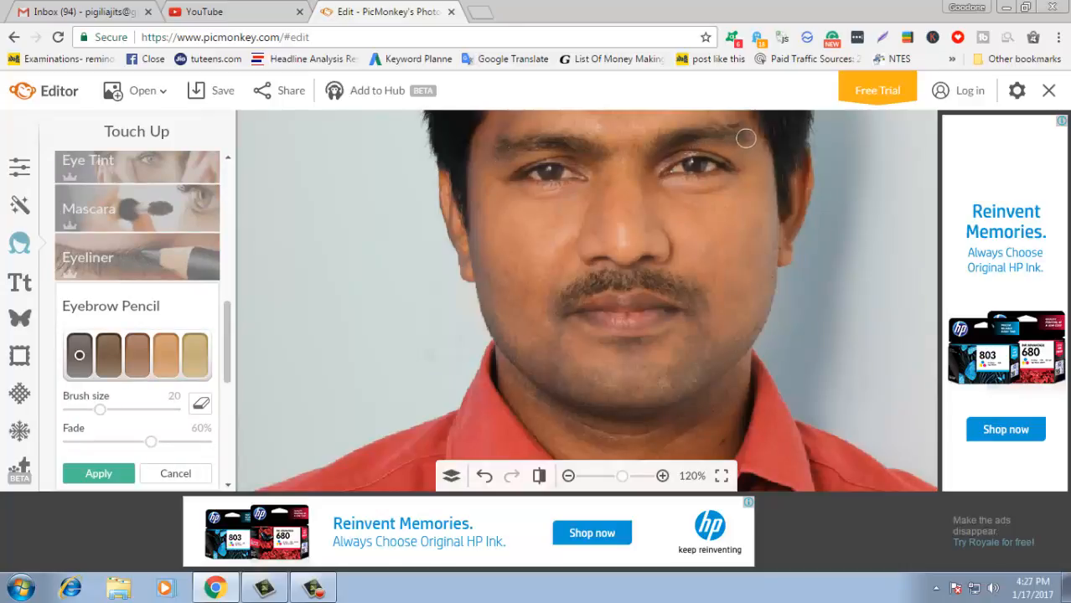
{"action": "left_click", "coordinate": [173, 474]}
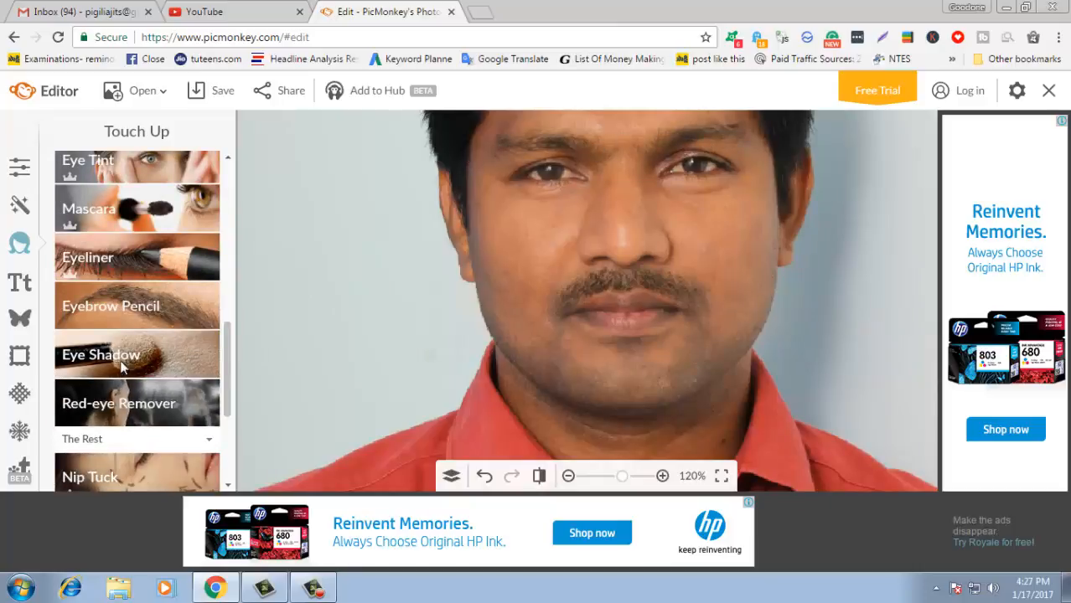
- Try the darkest Eyebrow Pencil shade on both eyebrows again at brush size 20 and fade 60%, cancelling the strokes
{"action": "left_click", "coordinate": [130, 308]}
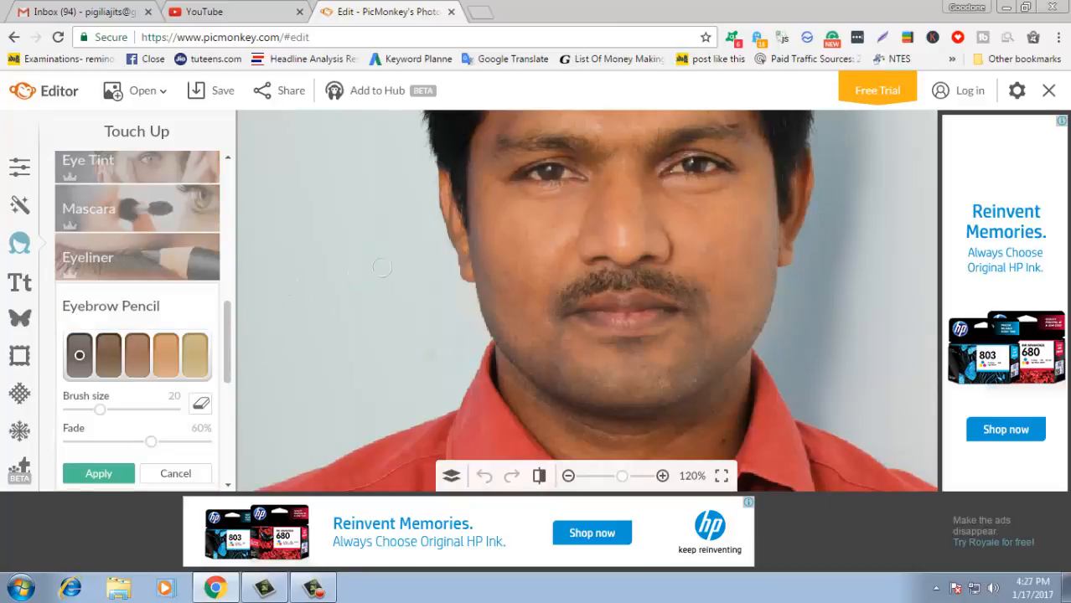
{"action": "left_click_drag", "start_coordinate": [589, 148], "coordinate": [500, 146]}
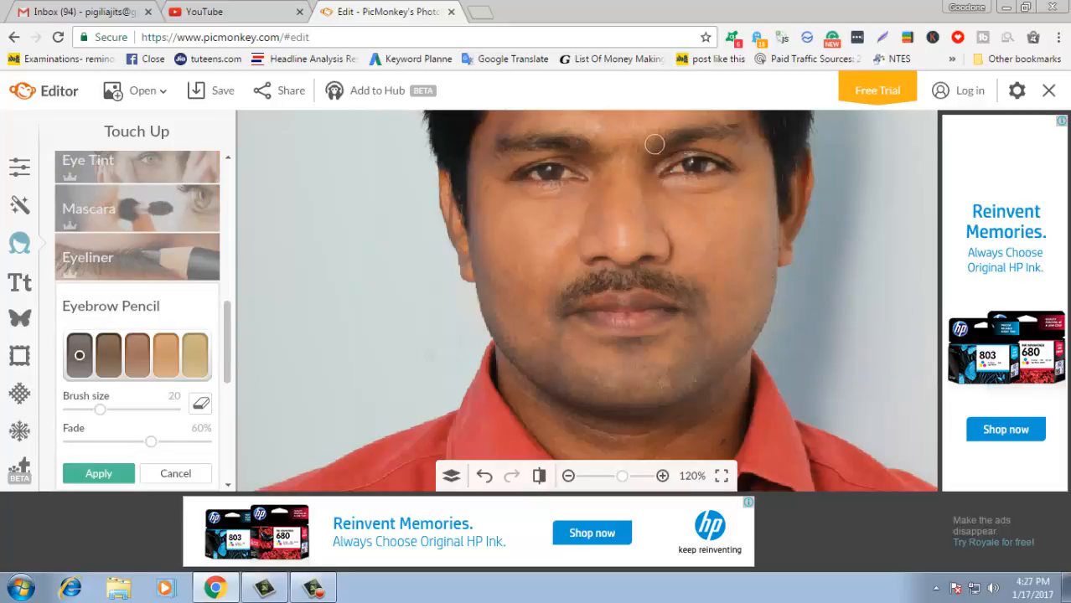
{"action": "left_click_drag", "start_coordinate": [670, 140], "coordinate": [728, 133]}
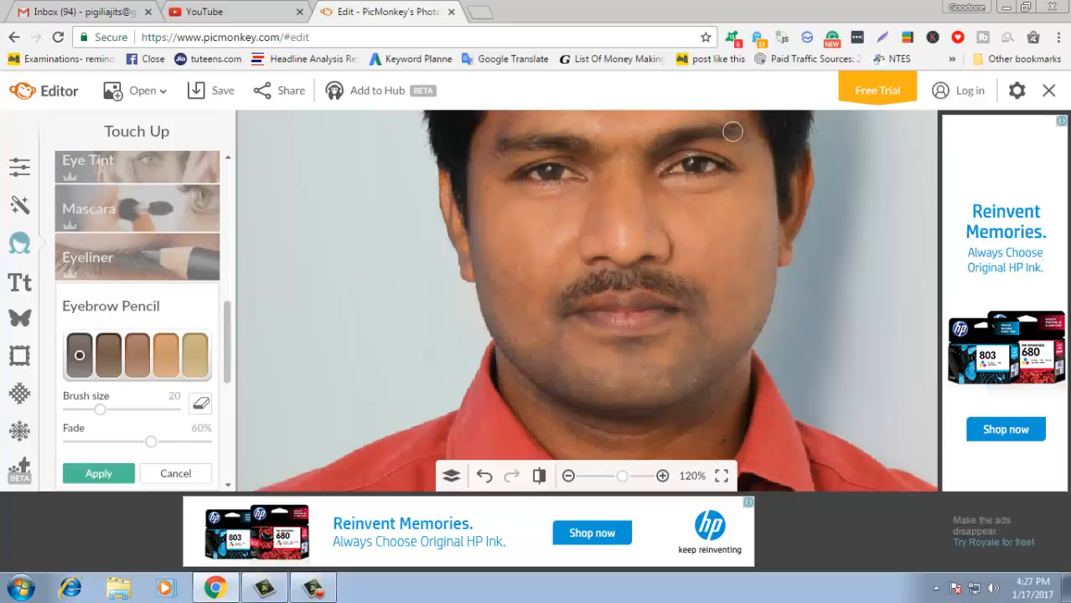
{"action": "scroll", "coordinate": [464, 227], "scroll_direction": "down", "scroll_amount": 2}
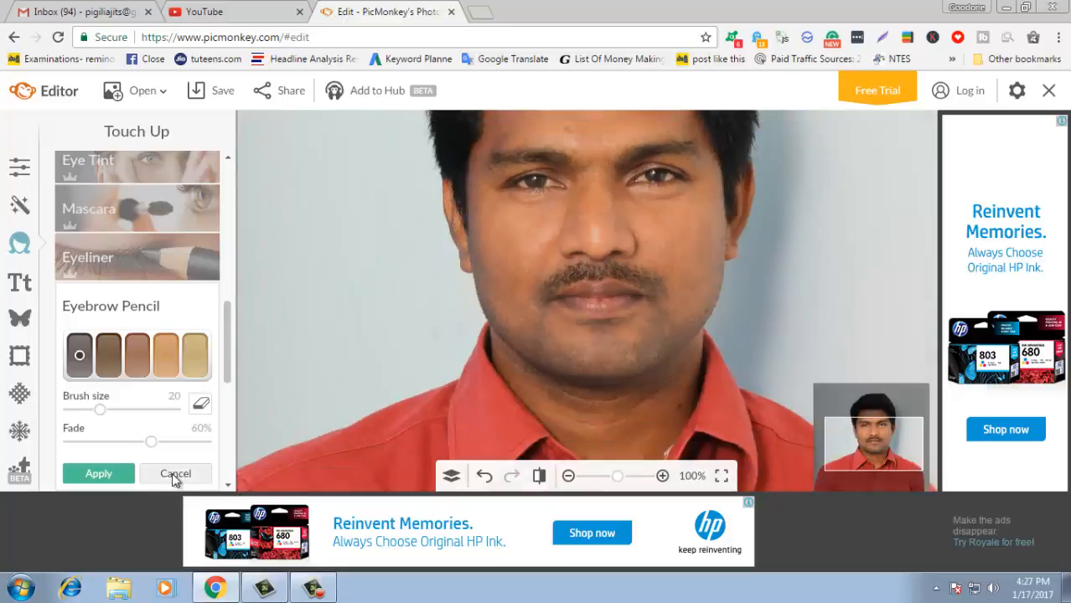
{"action": "left_click", "coordinate": [174, 474]}
{"action": "scroll", "coordinate": [602, 335], "scroll_direction": "down", "scroll_amount": 5}
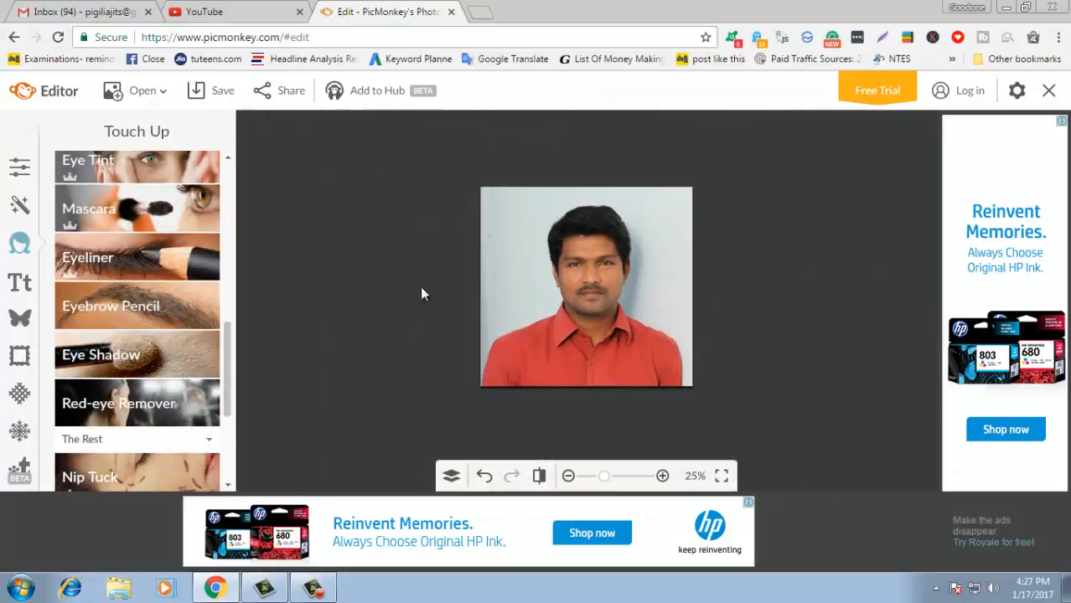
- Add the text "welcome" in Arial to the photo
{"action": "left_click", "coordinate": [20, 283]}
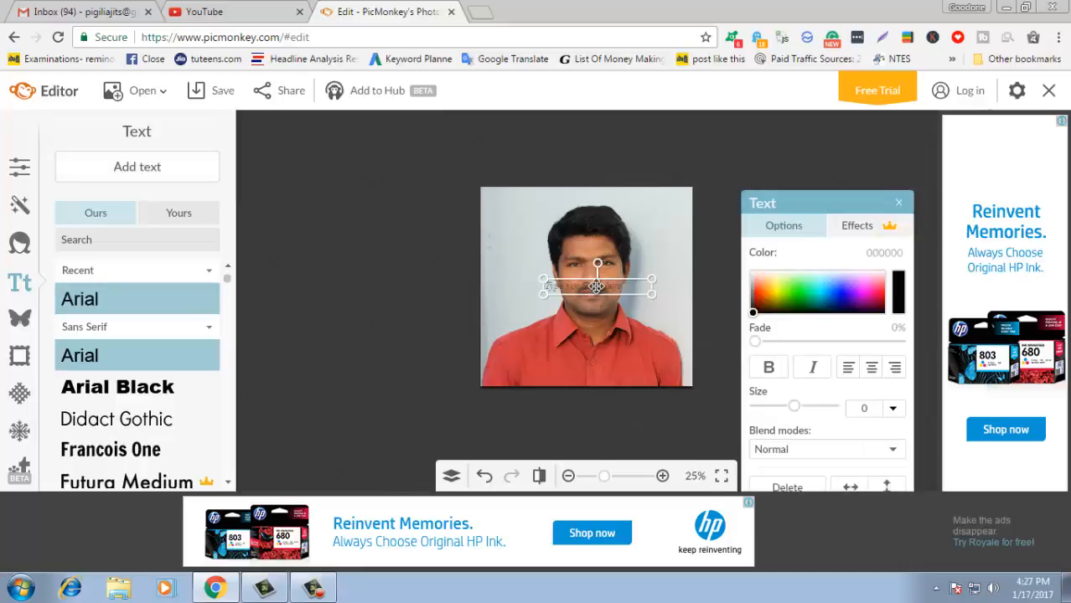
{"action": "type", "text": "we"}
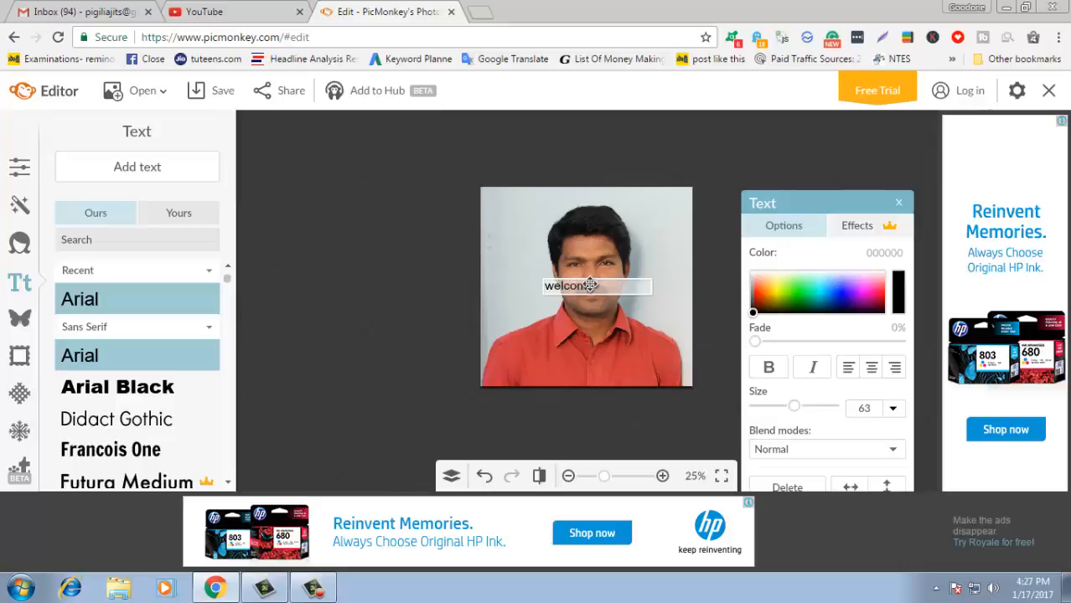
{"action": "type", "text": "lcome"}
- Enlarge the "welcome" text to about size 193 and move it down across the shirt
{"action": "left_click", "coordinate": [651, 286]}
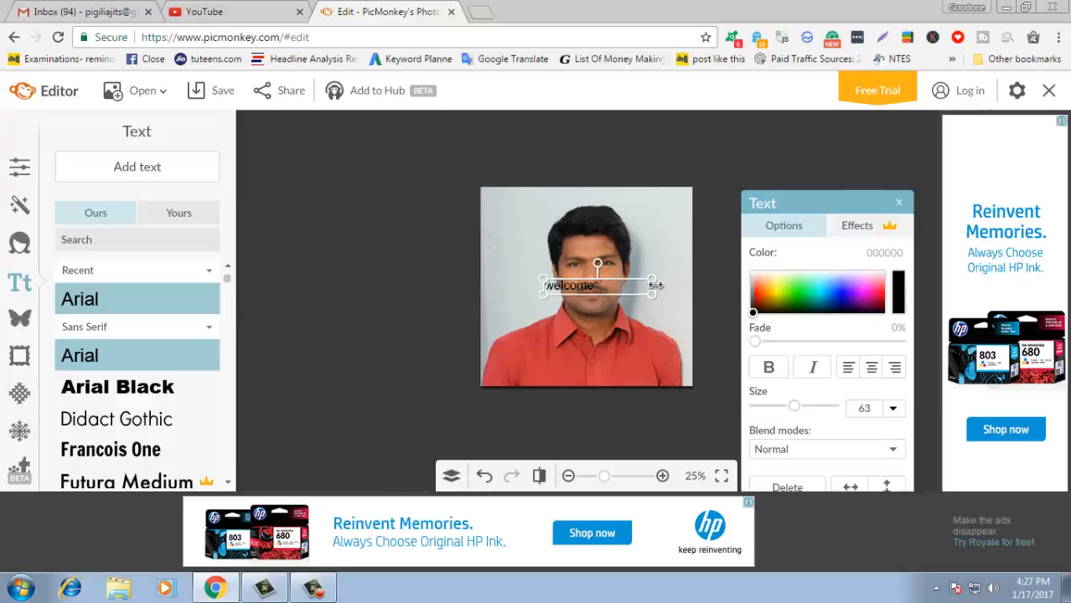
{"action": "left_click_drag", "start_coordinate": [655, 286], "coordinate": [715, 253]}
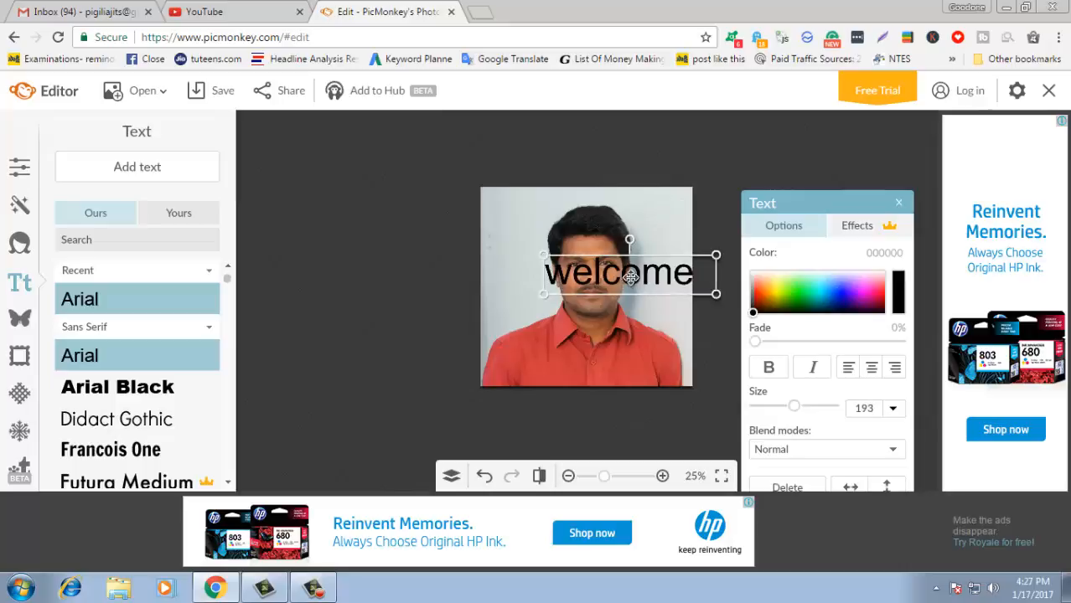
{"action": "left_click_drag", "start_coordinate": [630, 276], "coordinate": [601, 350]}
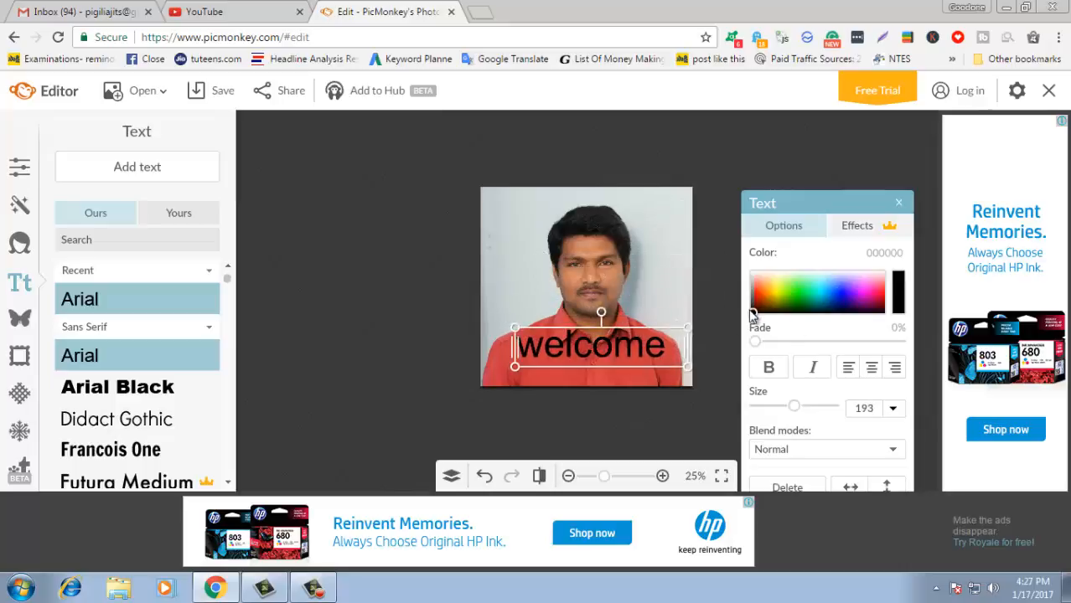
- Format the "welcome" text in yellow-green afff12, bold italic, at size 172
{"action": "left_click_drag", "start_coordinate": [761, 304], "coordinate": [783, 293]}
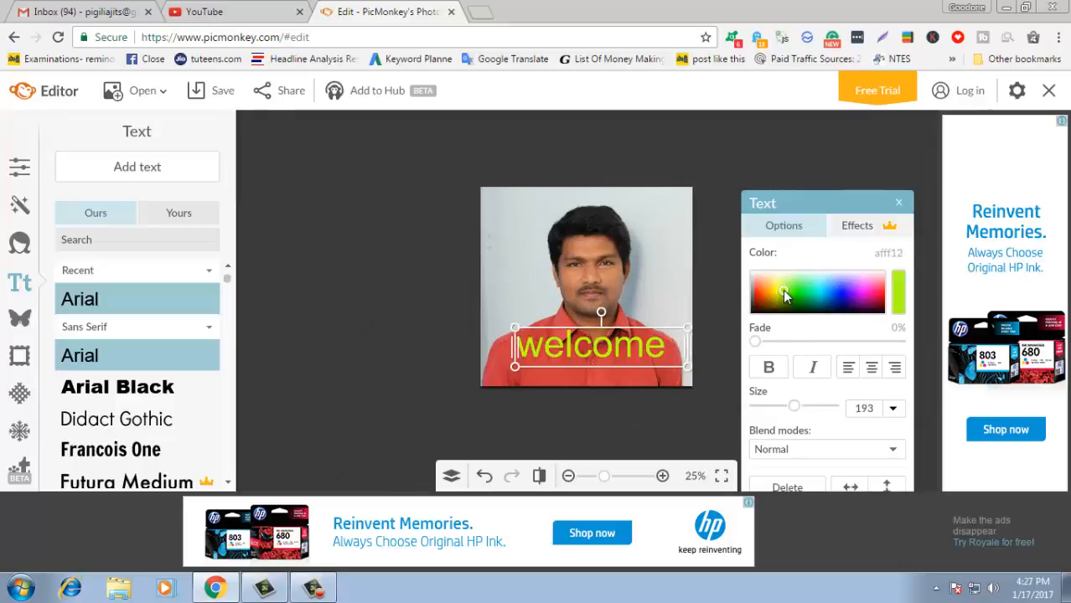
{"action": "left_click", "coordinate": [769, 367]}
{"action": "left_click", "coordinate": [809, 369]}
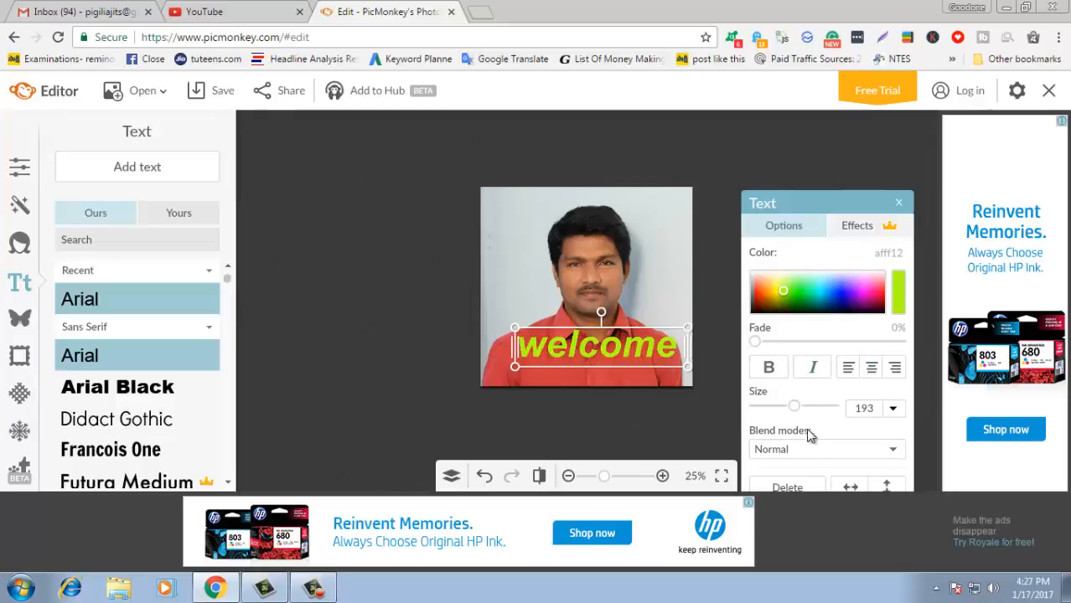
{"action": "mouse_move", "coordinate": [793, 405]}
{"action": "left_mouse_down"}
{"action": "mouse_move", "coordinate": [811, 406]}
{"action": "mouse_move", "coordinate": [777, 408]}
{"action": "mouse_move", "coordinate": [791, 407]}
{"action": "left_mouse_up"}
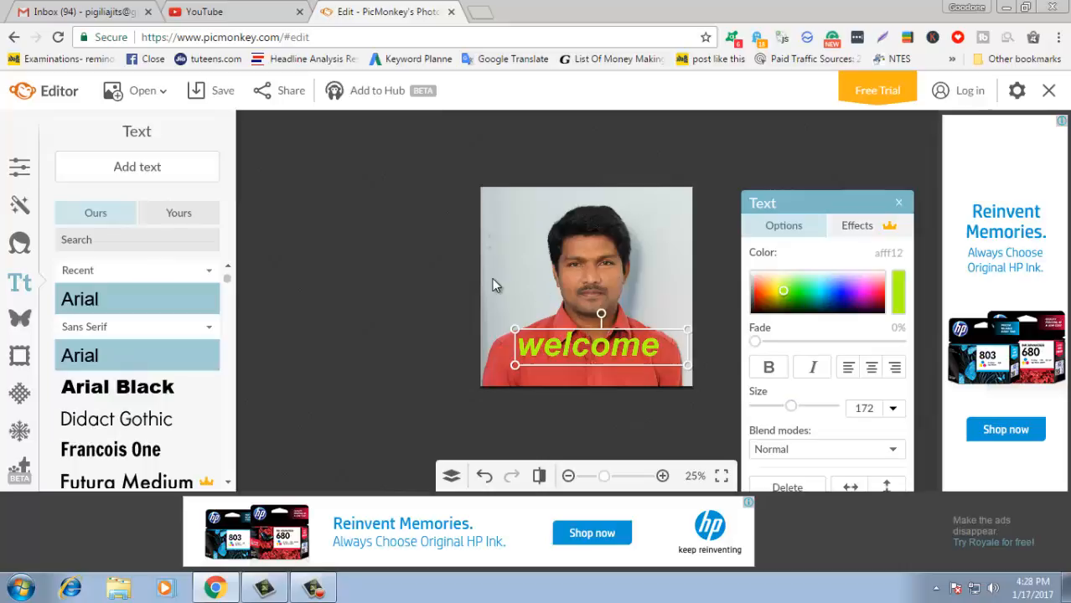
{"action": "left_click", "coordinate": [444, 279]}
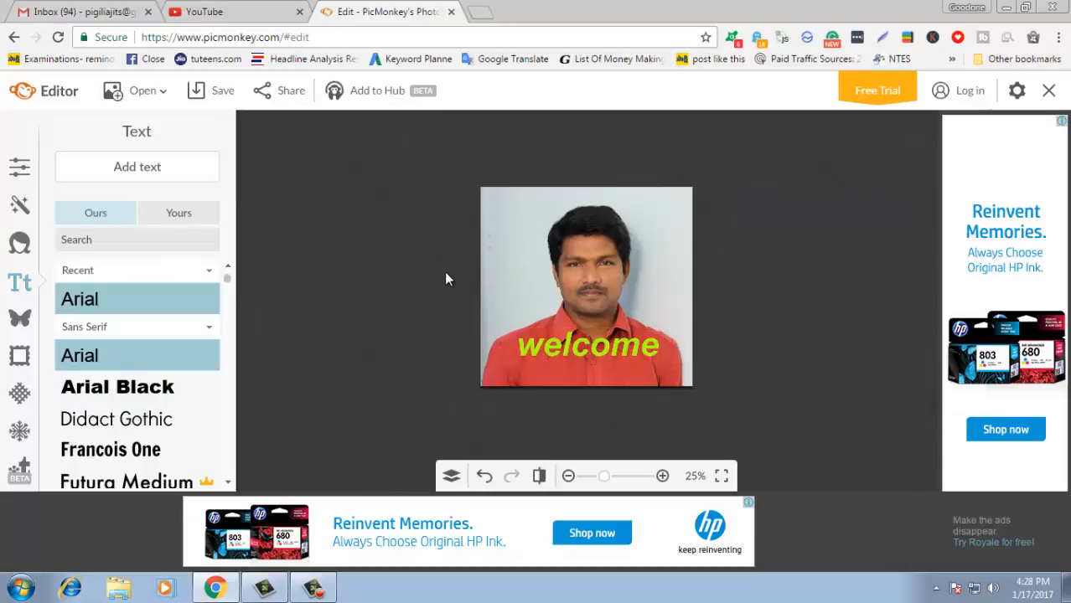
- Add IMG_1018 from the desktop as an overlay, shrunk and placed beside the head in the photo's upper-left area
{"action": "left_click", "coordinate": [21, 320]}
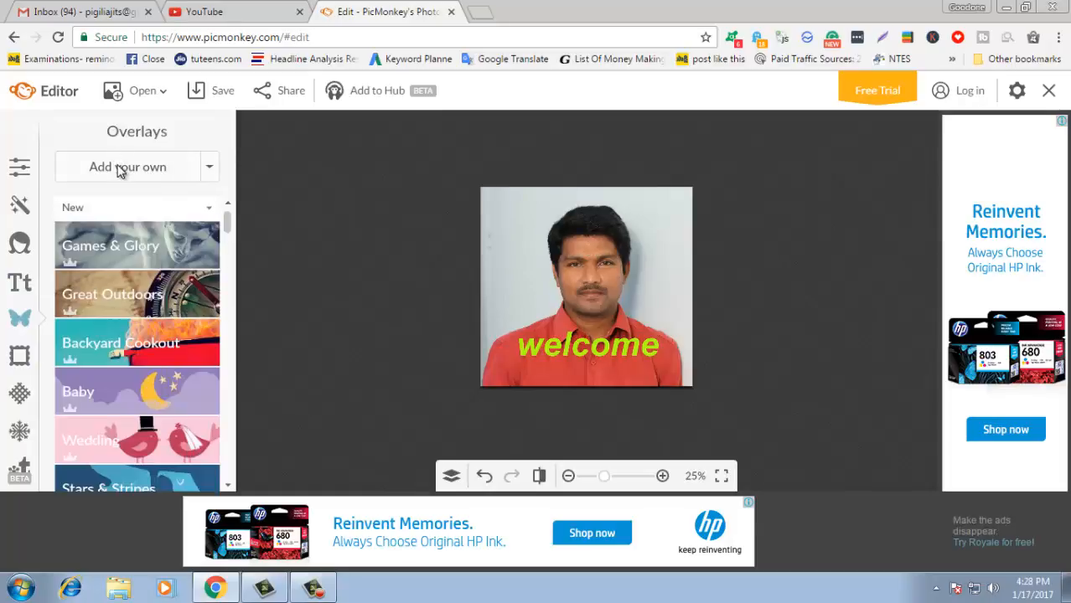
{"action": "left_click", "coordinate": [107, 171]}
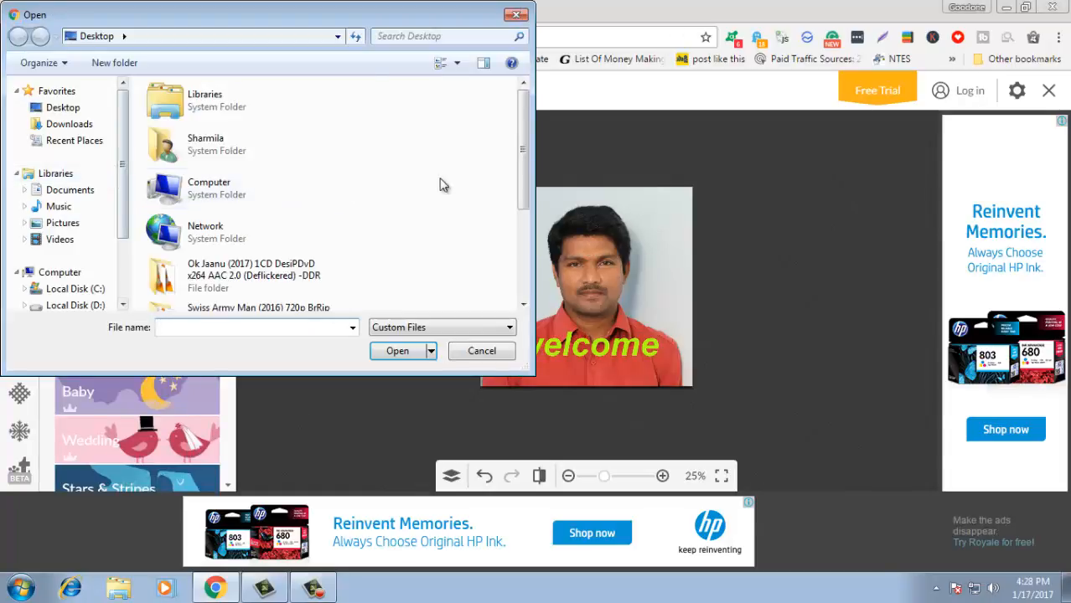
{"action": "left_click_drag", "start_coordinate": [522, 138], "coordinate": [522, 220]}
{"action": "left_click", "coordinate": [245, 266]}
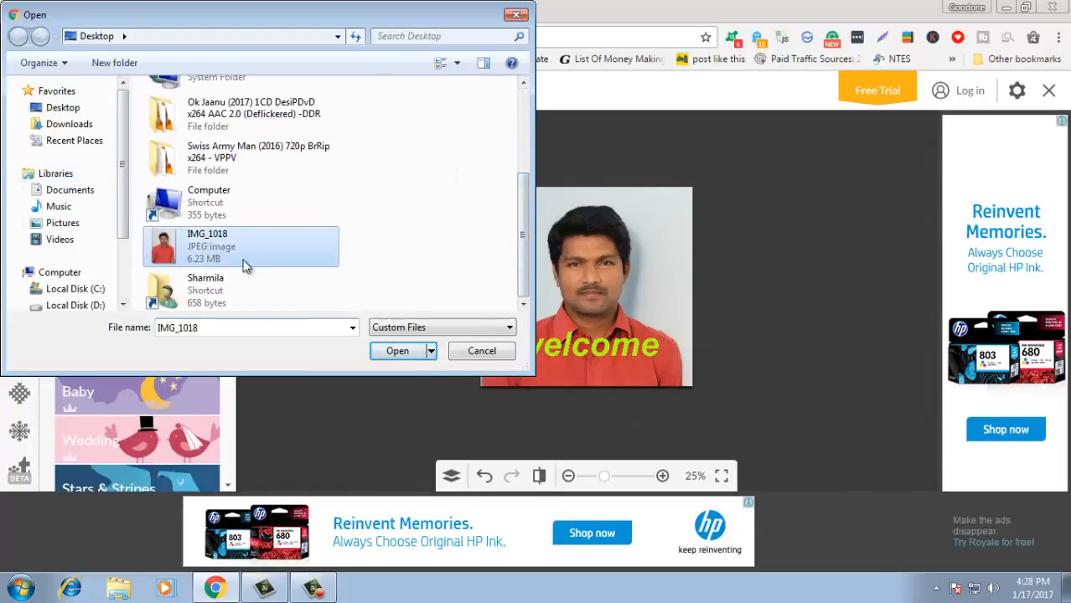
{"action": "left_click", "coordinate": [397, 351]}
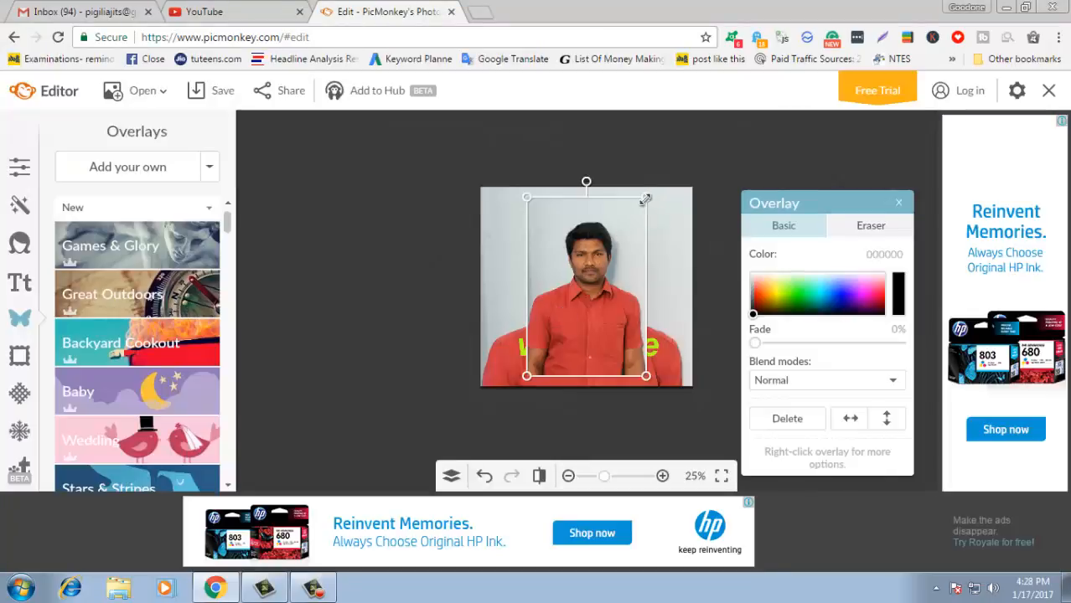
{"action": "left_click_drag", "start_coordinate": [645, 198], "coordinate": [589, 285]}
{"action": "left_click_drag", "start_coordinate": [557, 328], "coordinate": [515, 250]}
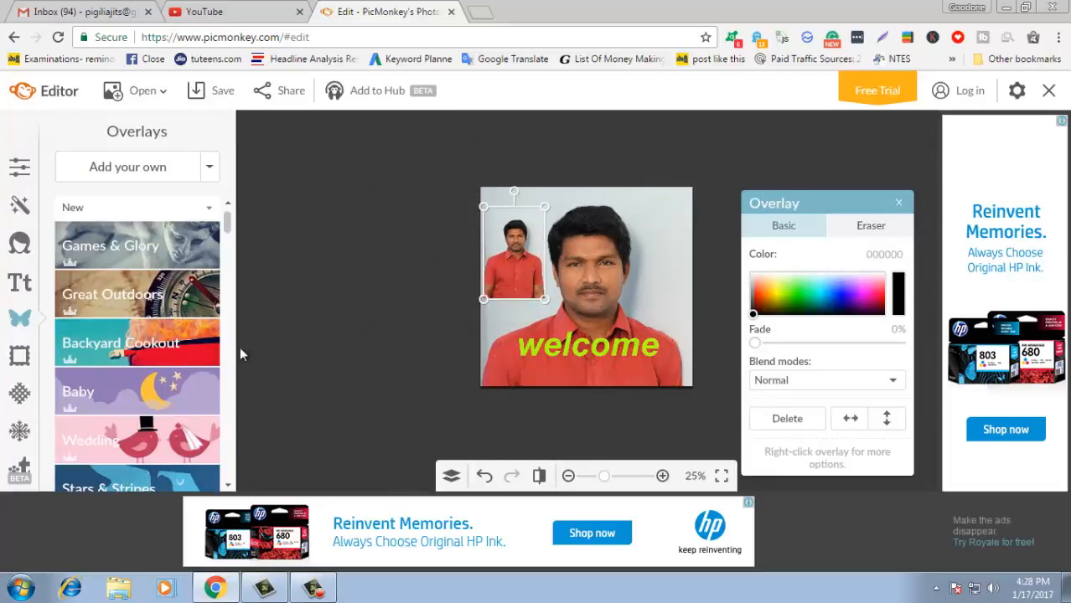
- Try various Shape Cutouts on the photo, ending with a heart at 82% size, and discard the cutout
{"action": "left_click", "coordinate": [18, 361]}
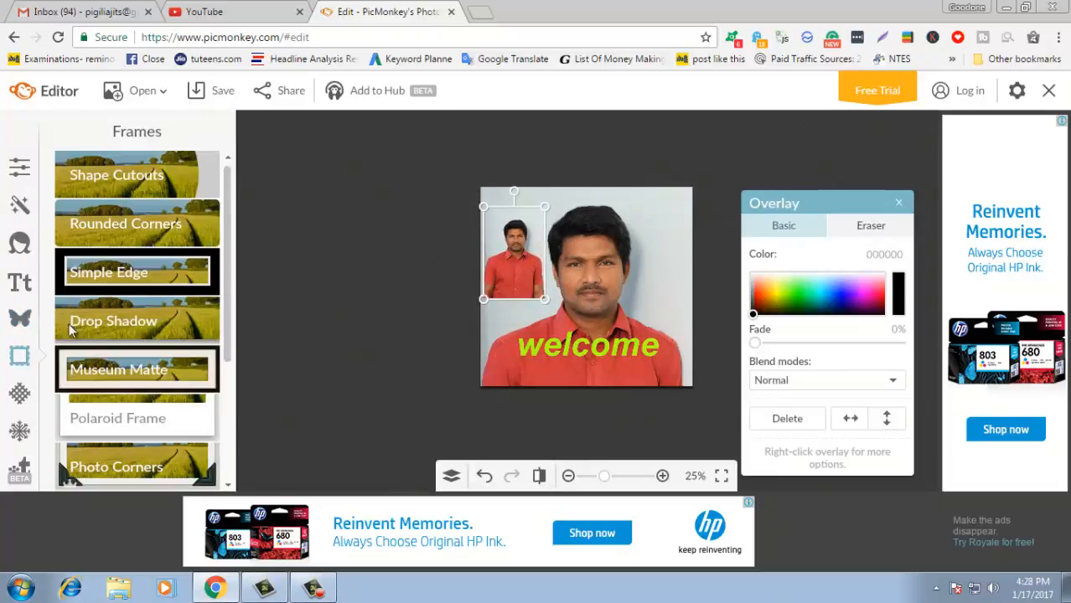
{"action": "left_click", "coordinate": [134, 181]}
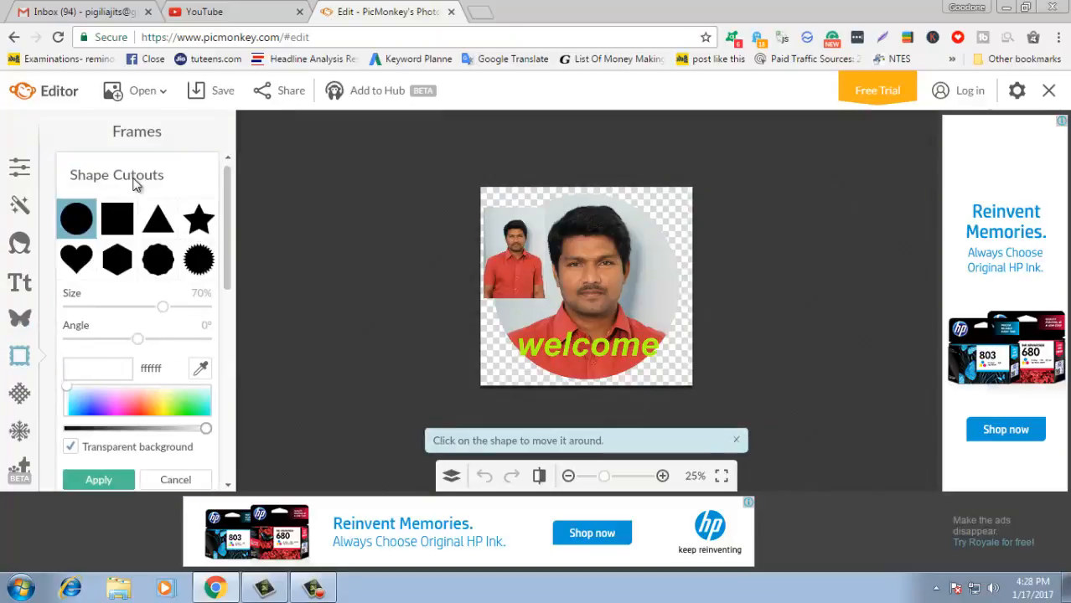
{"action": "left_click", "coordinate": [118, 219]}
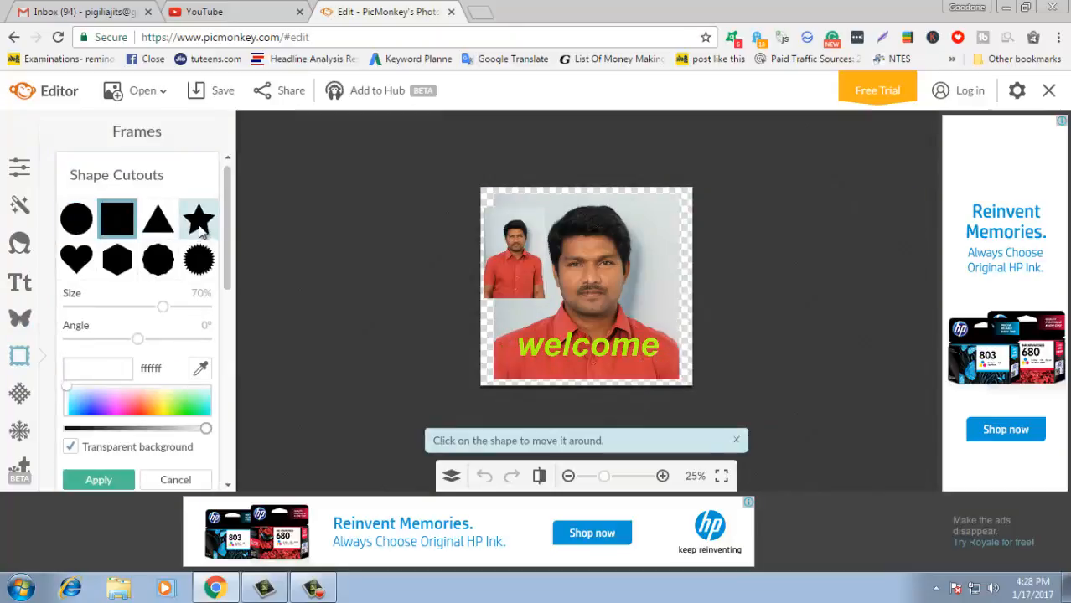
{"action": "left_click", "coordinate": [198, 255]}
{"action": "left_click", "coordinate": [157, 260]}
{"action": "left_click", "coordinate": [117, 259]}
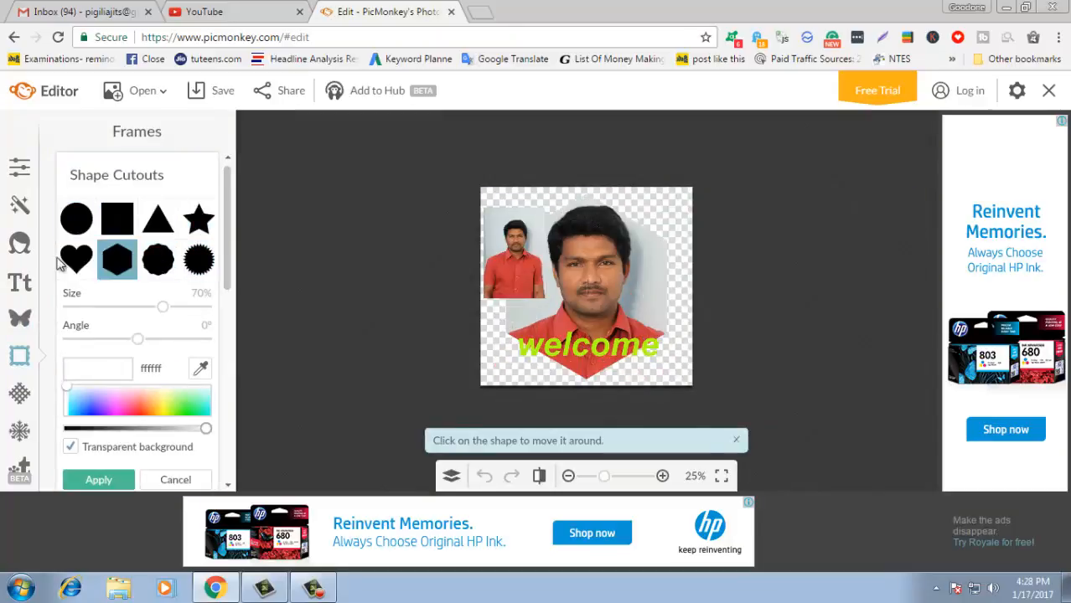
{"action": "left_click", "coordinate": [76, 220]}
{"action": "left_click", "coordinate": [117, 219]}
{"action": "left_click", "coordinate": [199, 220]}
{"action": "left_click", "coordinate": [199, 260]}
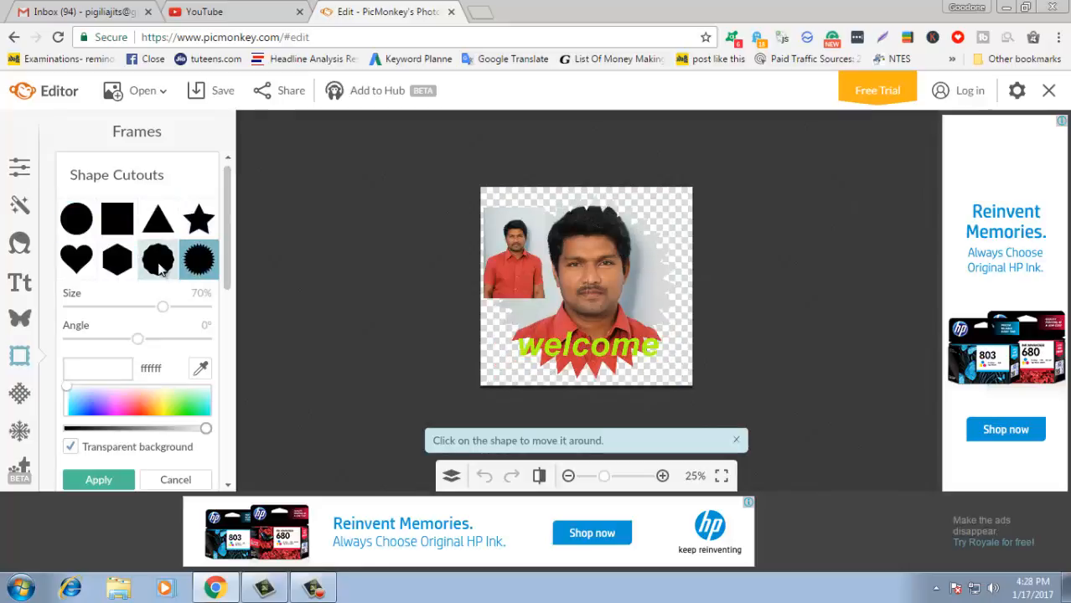
{"action": "left_click", "coordinate": [116, 261]}
{"action": "left_click", "coordinate": [76, 260]}
{"action": "mouse_move", "coordinate": [162, 307]}
{"action": "left_mouse_down"}
{"action": "mouse_move", "coordinate": [135, 308]}
{"action": "mouse_move", "coordinate": [179, 310]}
{"action": "left_mouse_up"}
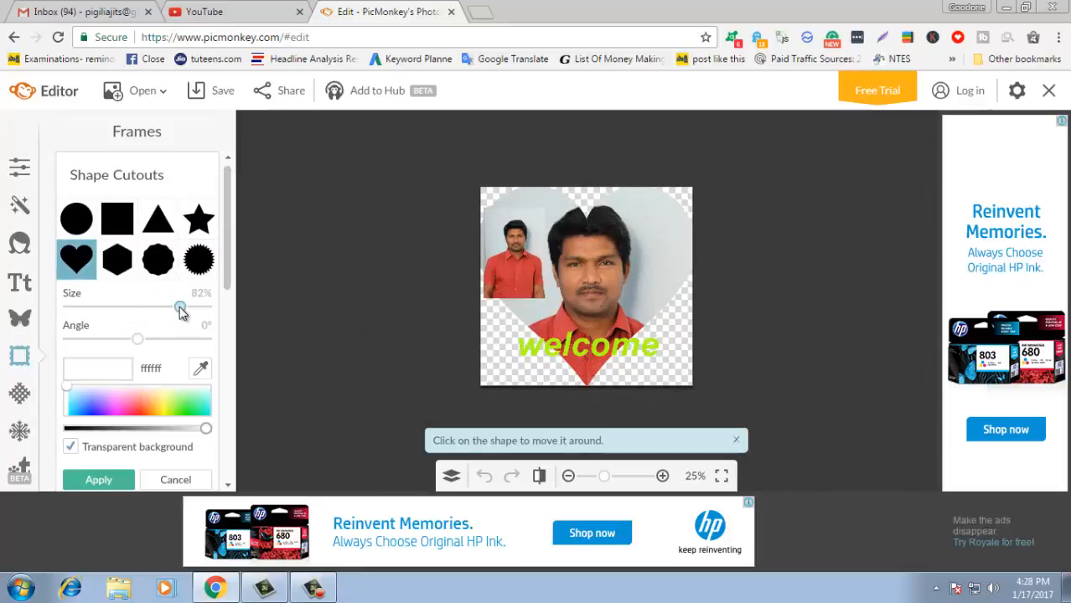
{"action": "left_click", "coordinate": [18, 398]}
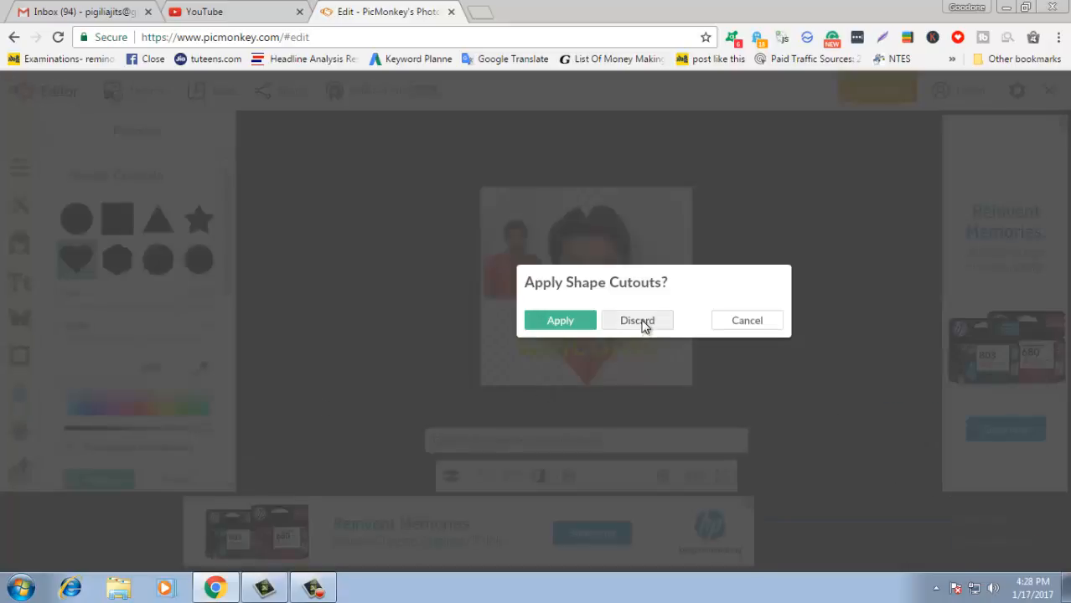
{"action": "left_click", "coordinate": [747, 323]}
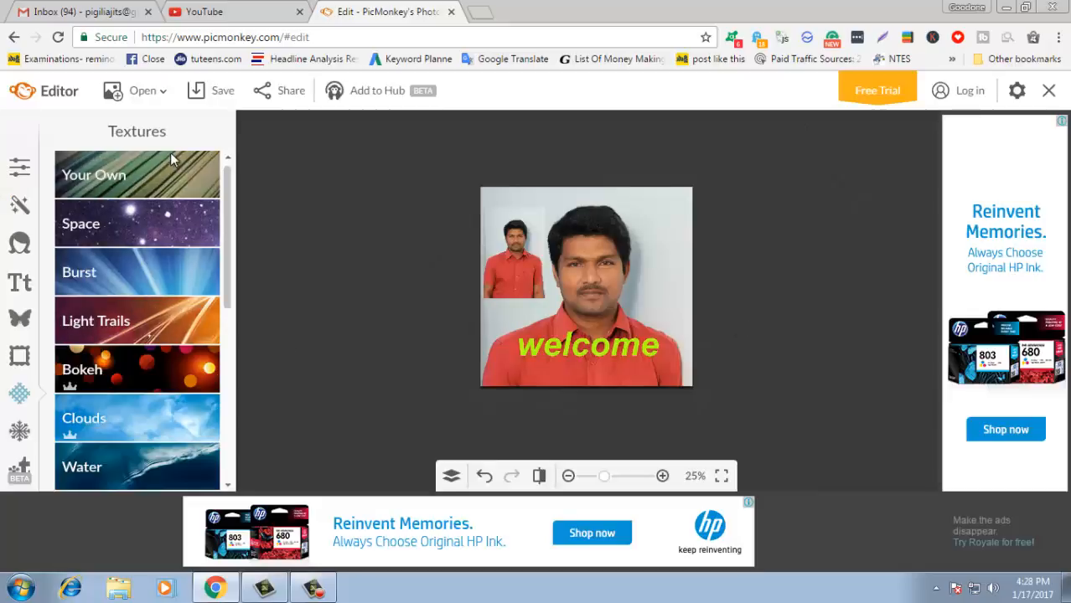
- Try the three Space textures on the photo with the Multiply blend mode, 100% saturation and 20% fade
{"action": "left_click", "coordinate": [132, 178]}
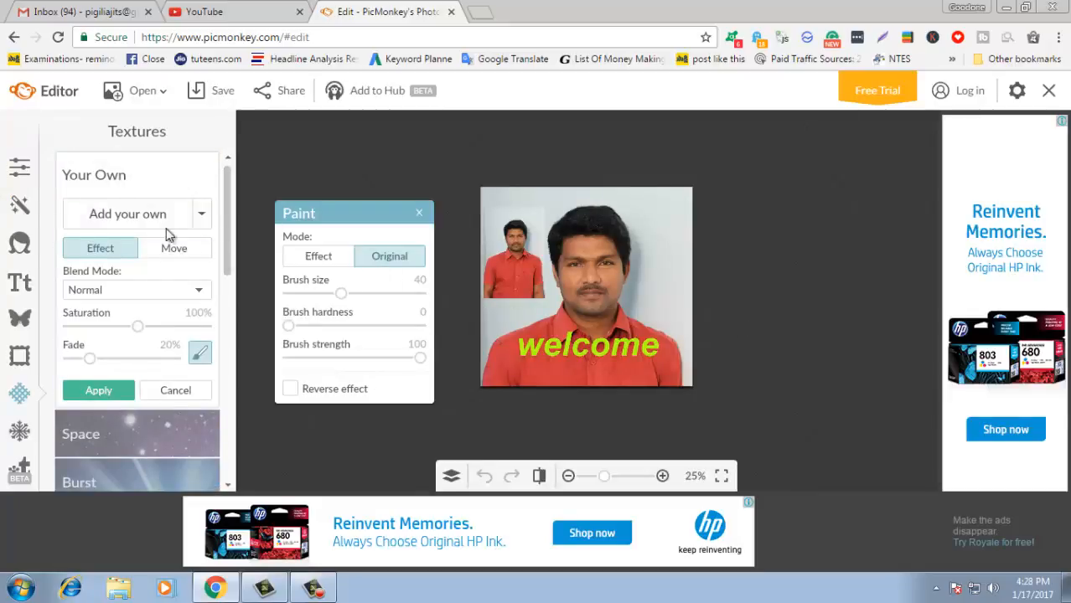
{"action": "left_click", "coordinate": [419, 213]}
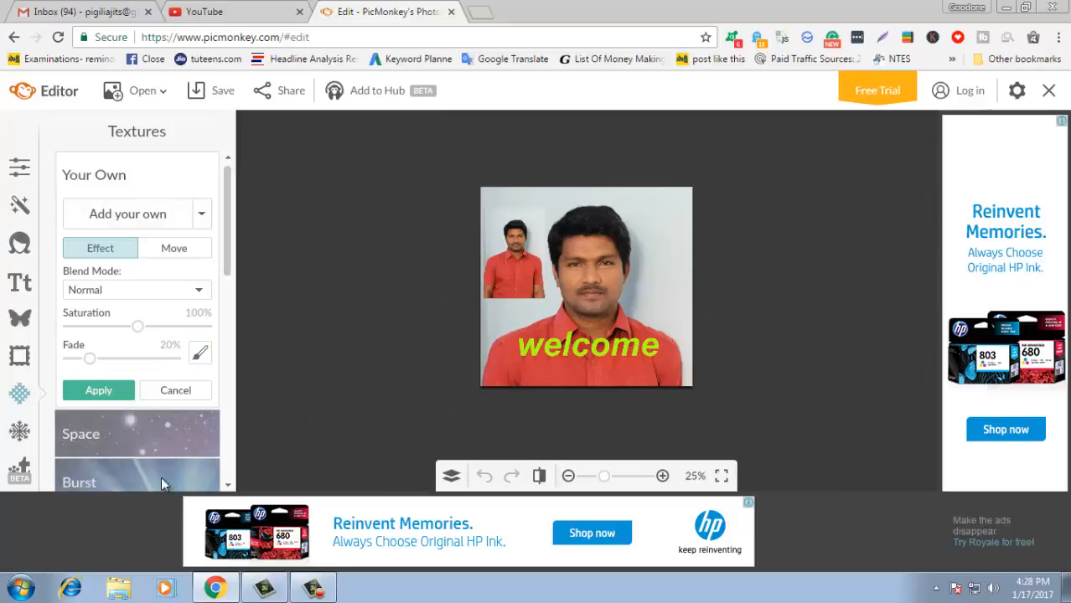
{"action": "left_click", "coordinate": [155, 439]}
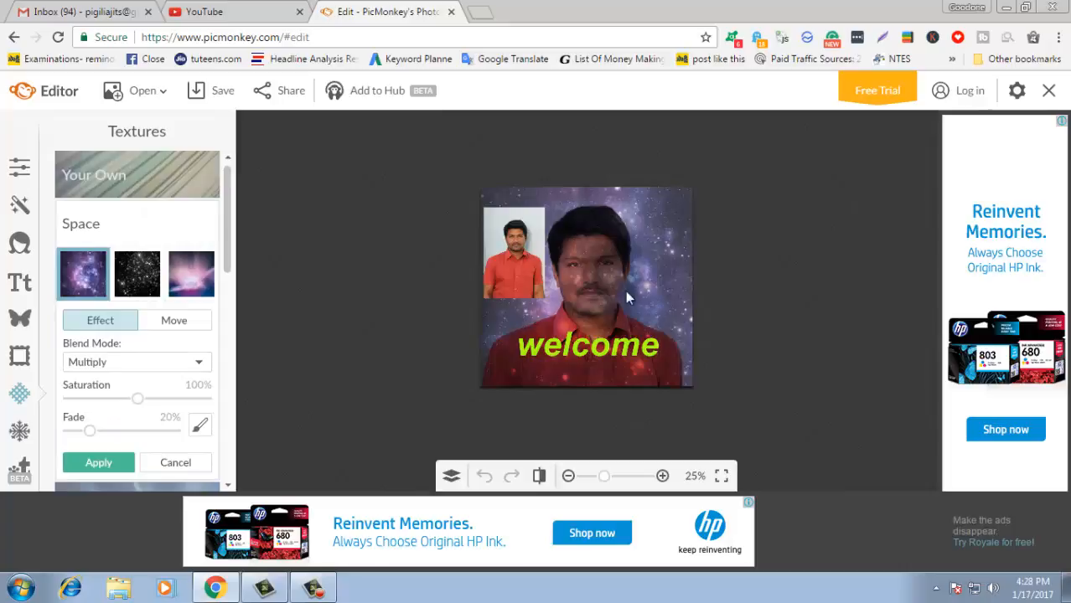
{"action": "left_click", "coordinate": [153, 281]}
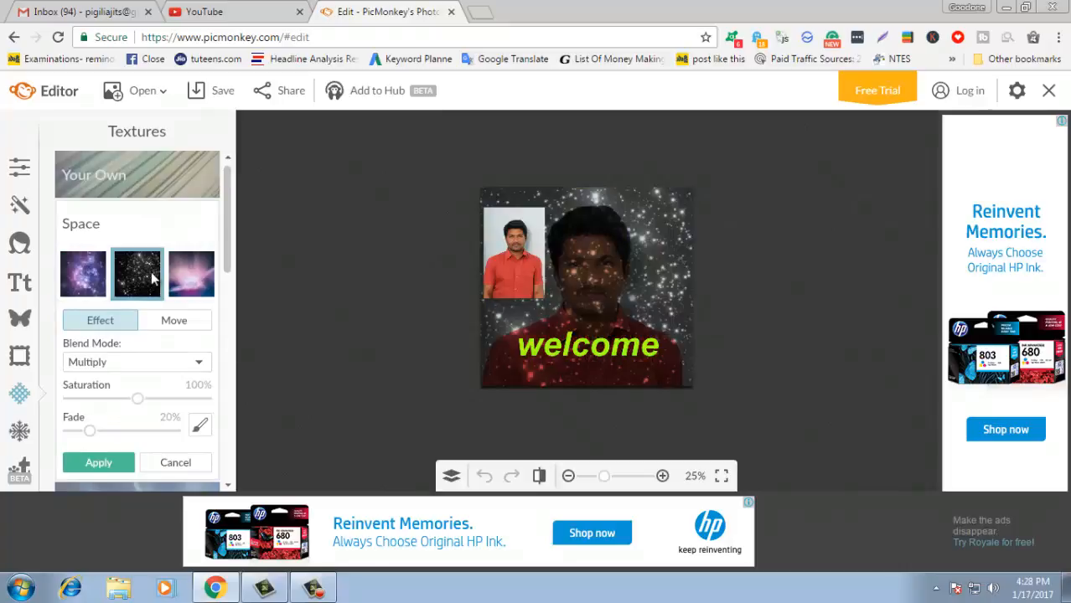
{"action": "left_click", "coordinate": [193, 268]}
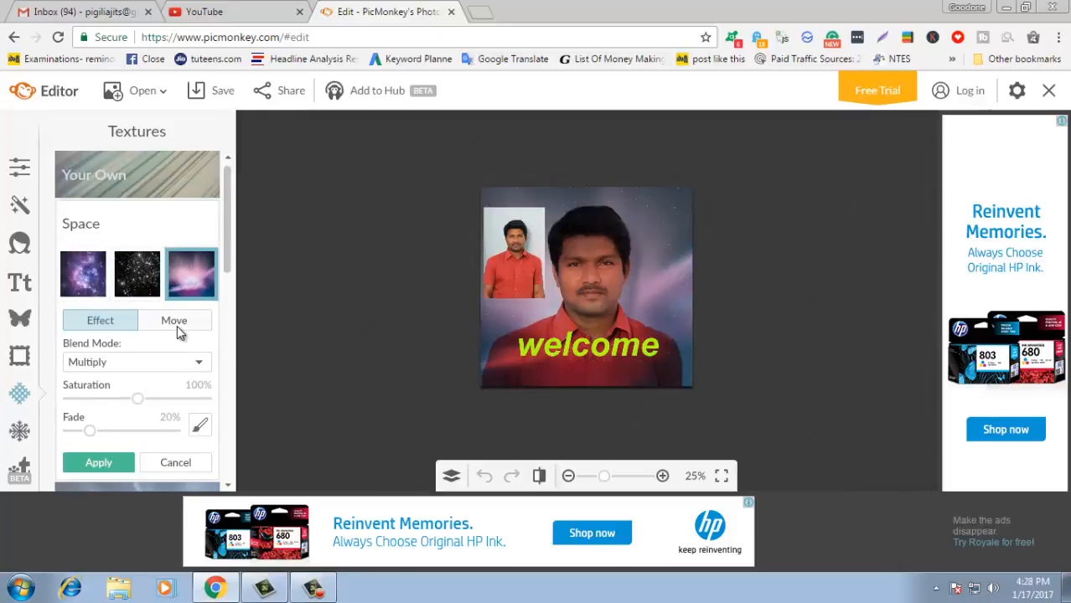
{"action": "left_click_drag", "start_coordinate": [227, 227], "coordinate": [227, 285]}
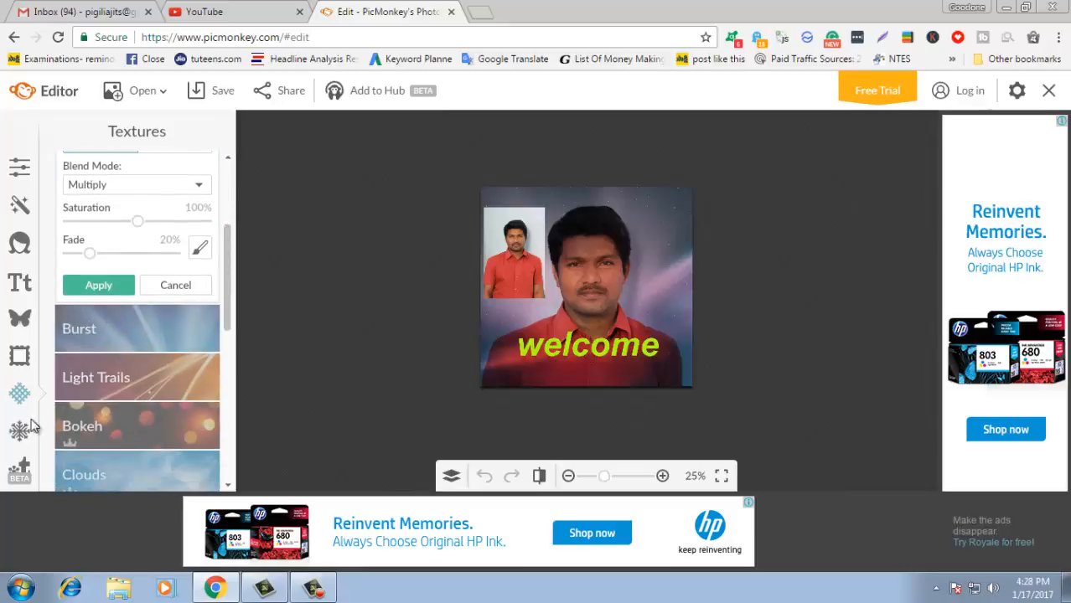
- Try the Winterland theme's Snowfall and Chill effects on the photo, ending with Frost at size 80, intensity 20% and fade 0%
{"action": "left_click", "coordinate": [21, 429]}
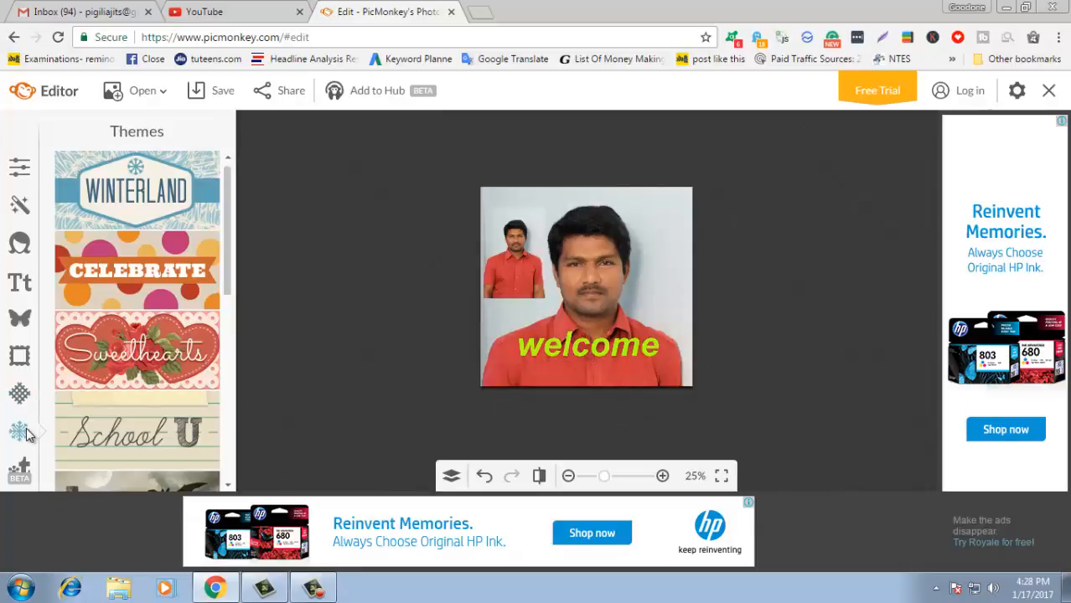
{"action": "left_click", "coordinate": [117, 206]}
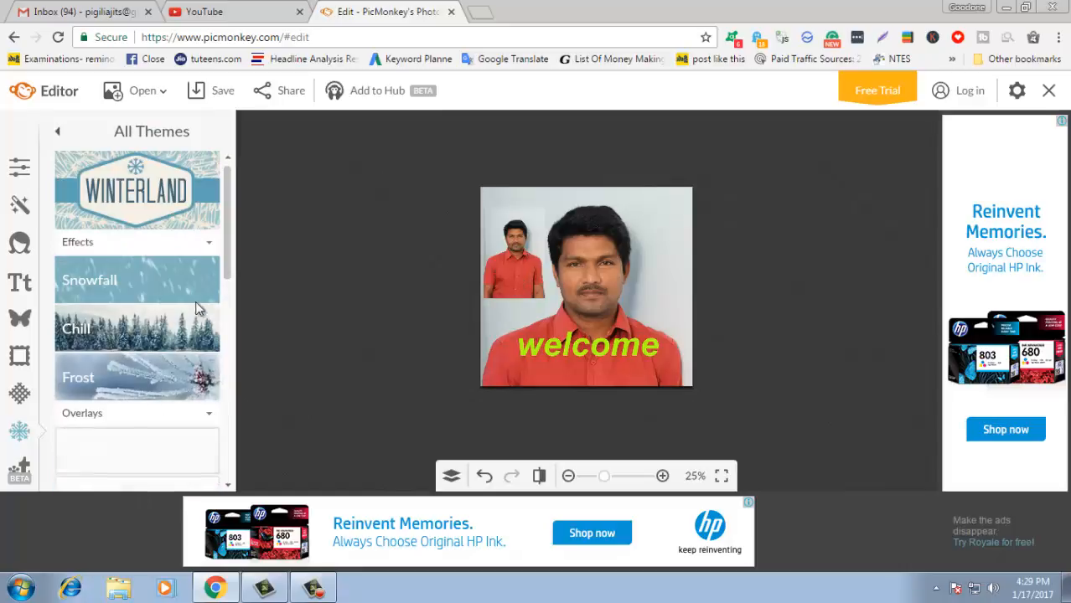
{"action": "left_click", "coordinate": [143, 279]}
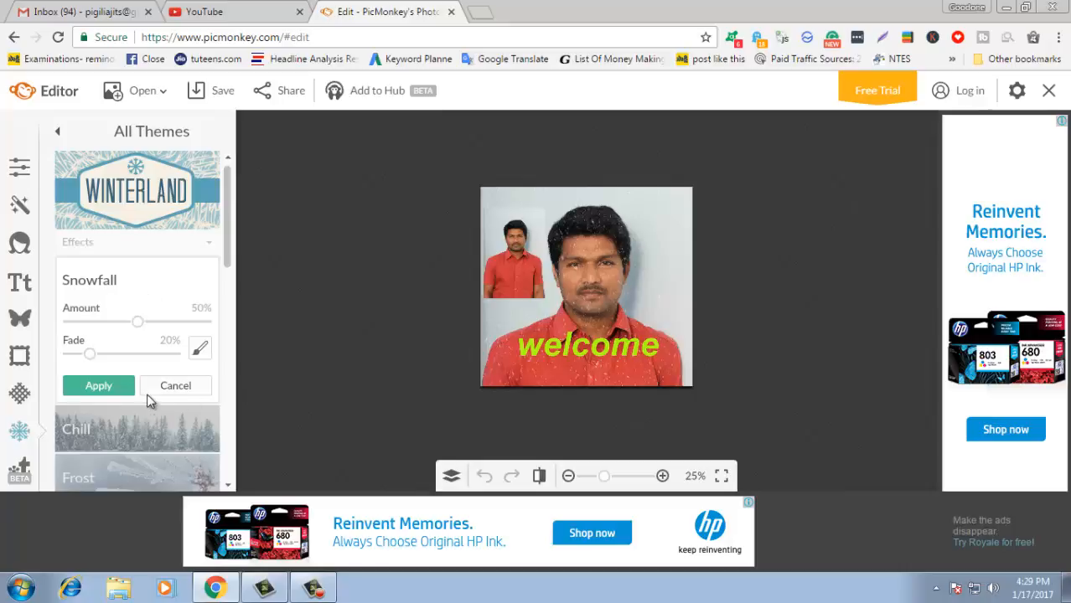
{"action": "left_click", "coordinate": [186, 387]}
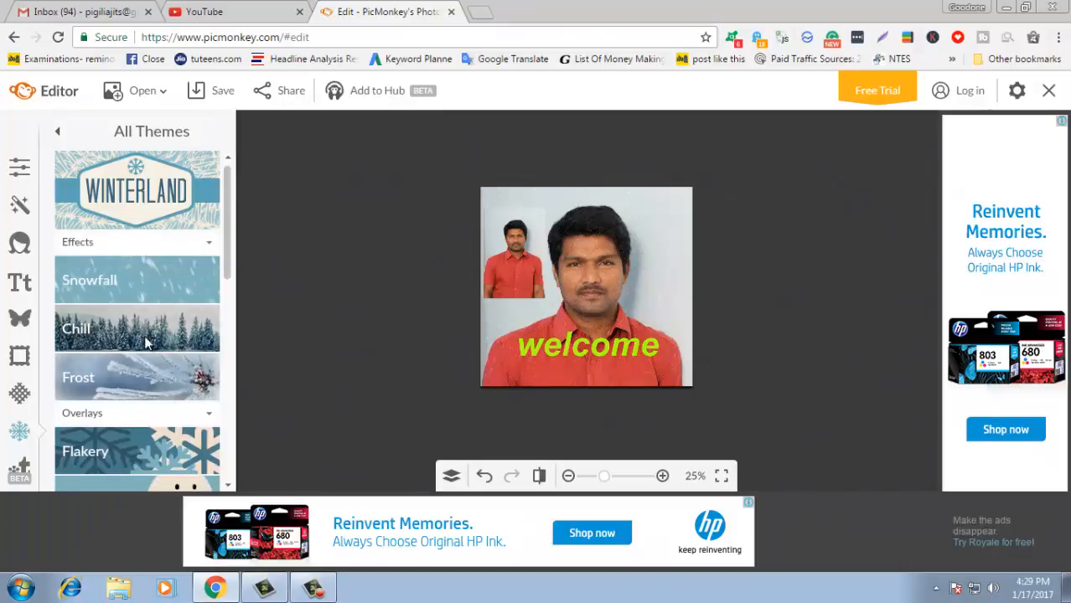
{"action": "left_click", "coordinate": [145, 339]}
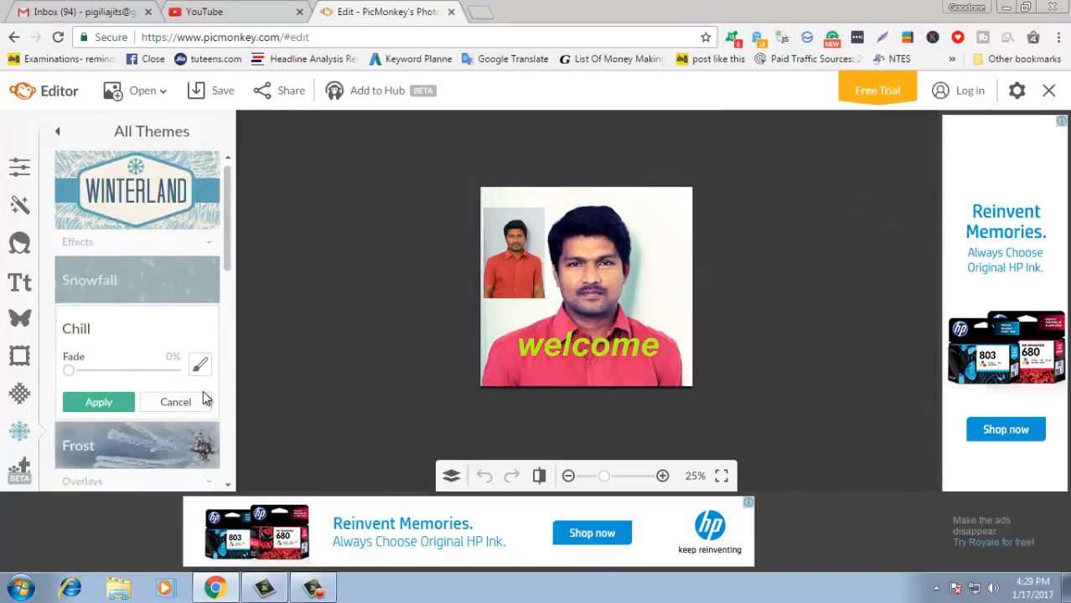
{"action": "left_click", "coordinate": [114, 437]}
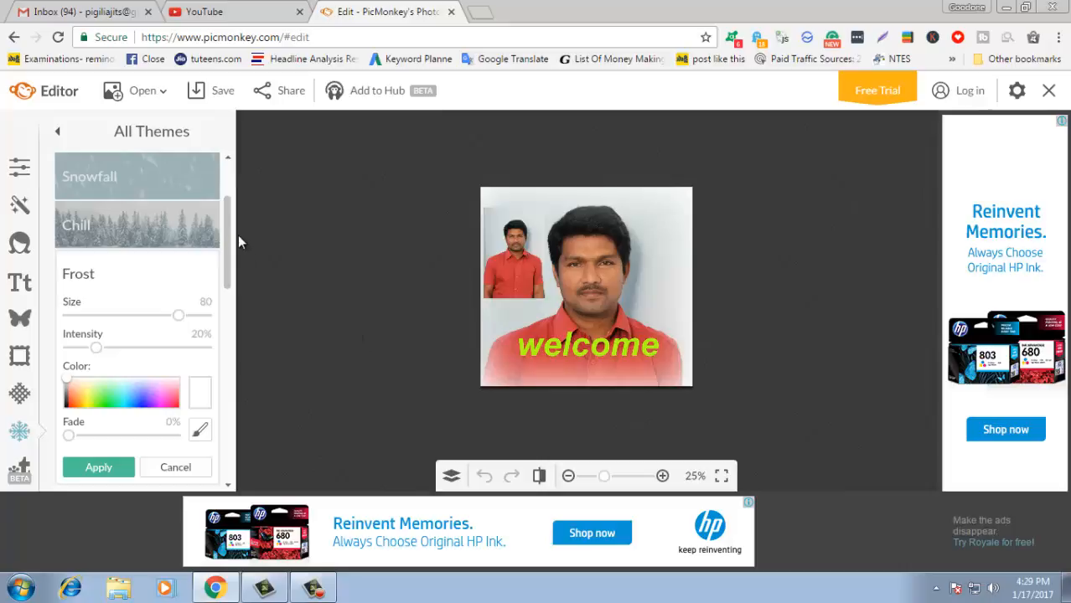
{"action": "left_click_drag", "start_coordinate": [228, 231], "coordinate": [251, 321]}
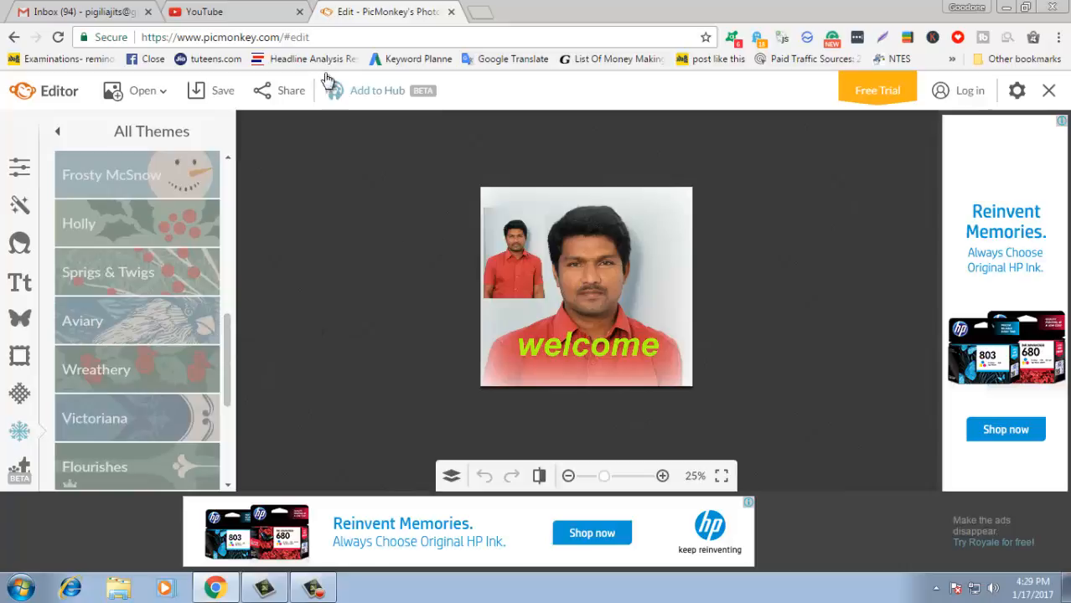
- Keep the Frost effect and save the photo to the desktop as a Pierce-quality JPEG without replacing the existing IMG_1018 file
{"action": "left_click", "coordinate": [221, 94]}
{"action": "left_click", "coordinate": [558, 319]}
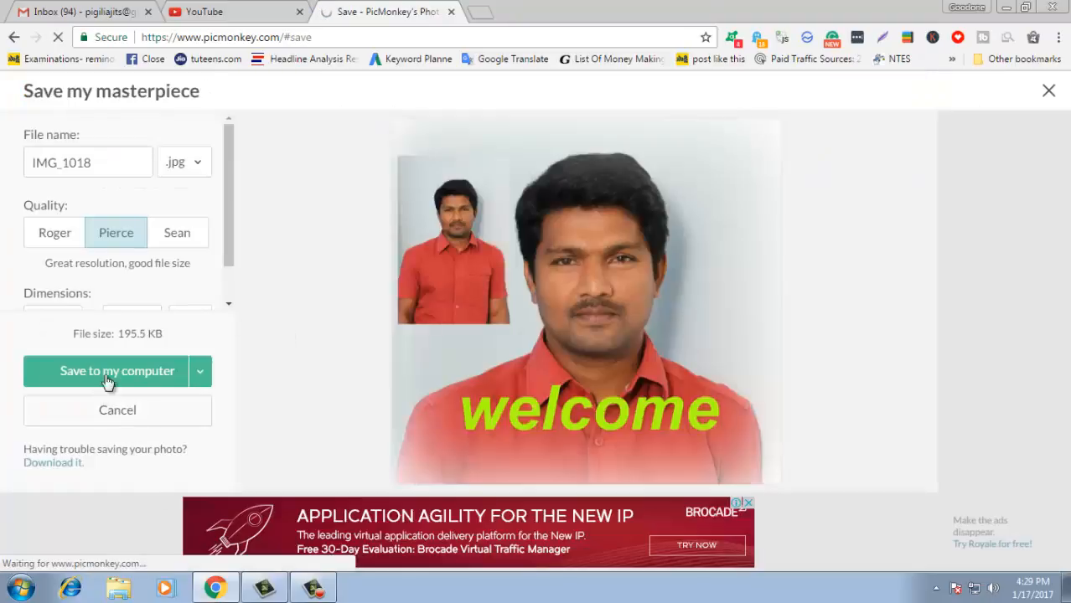
{"action": "left_click", "coordinate": [101, 374]}
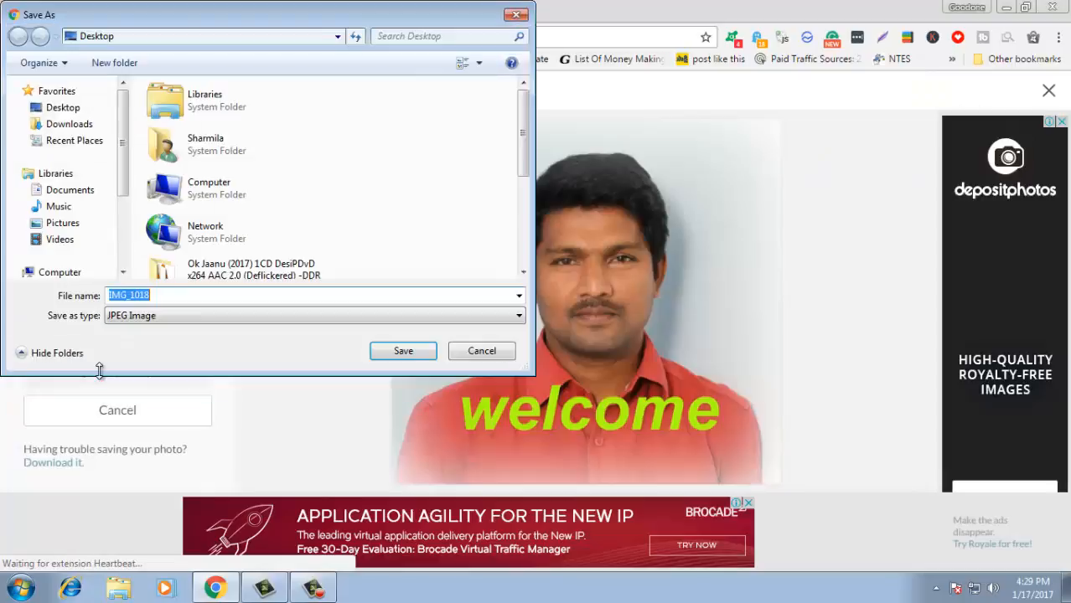
{"action": "left_click", "coordinate": [400, 351]}
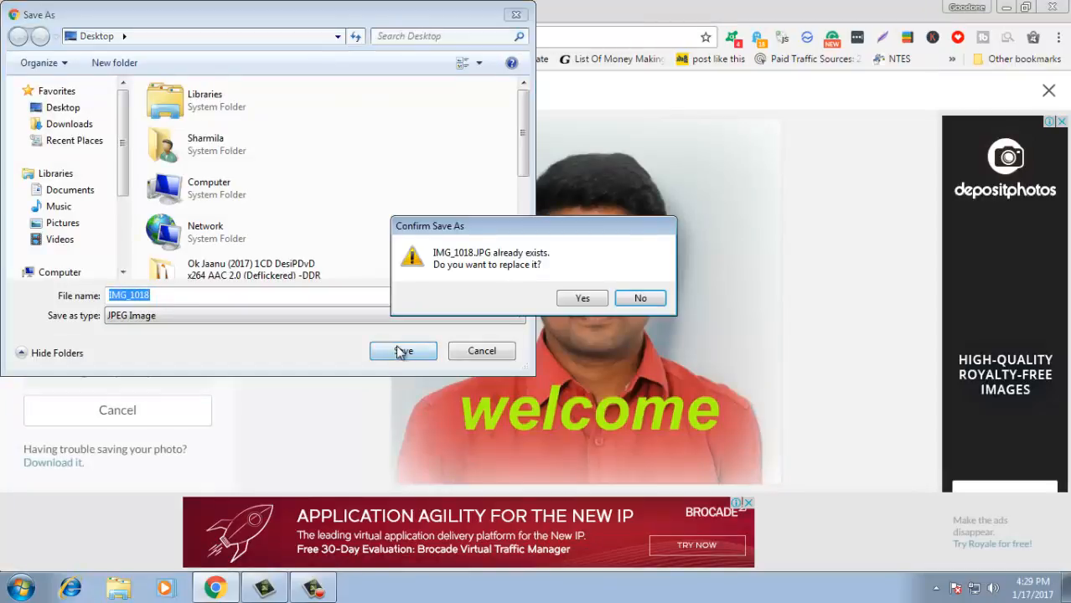
{"action": "left_click", "coordinate": [643, 298]}
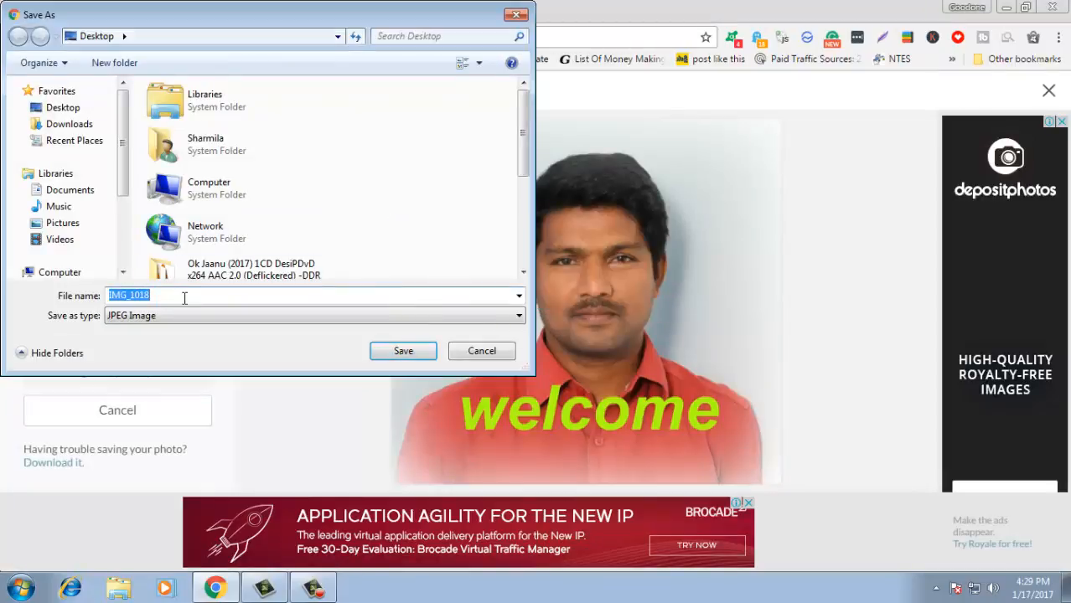
{"action": "left_click", "coordinate": [184, 298]}
{"action": "left_click", "coordinate": [402, 352]}
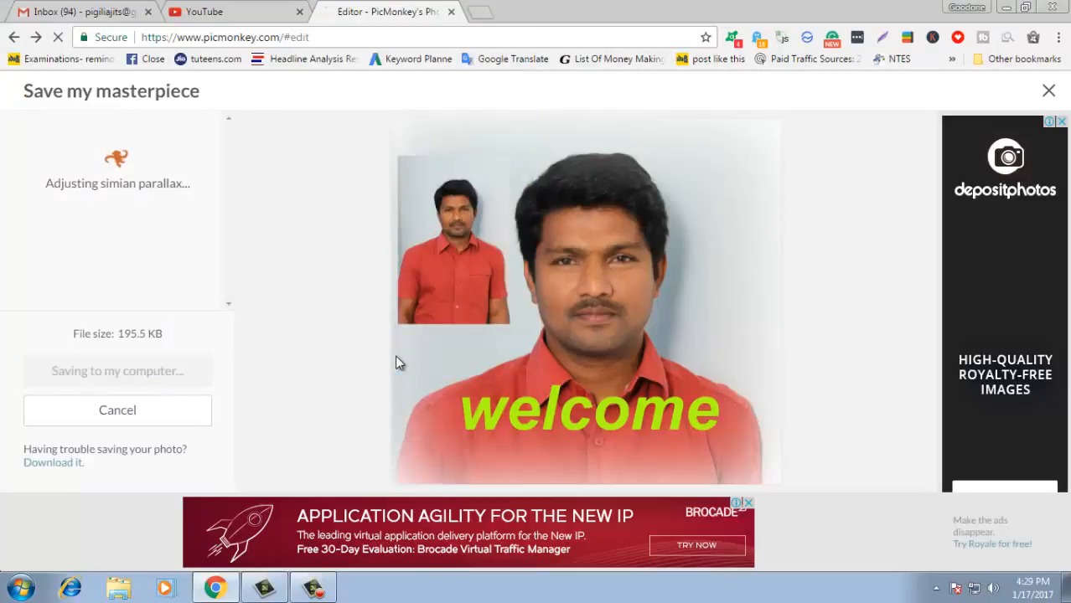